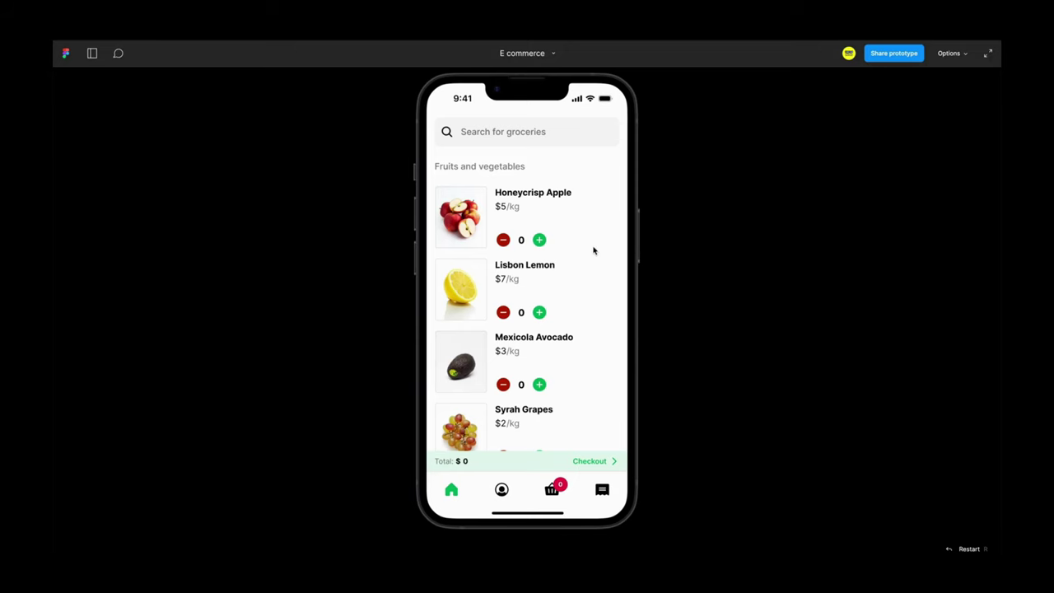
Step: Test the prototype by adding a Honeycrisp Apple and Lisbon Lemons, then removing one lemon
left_click(538, 240)
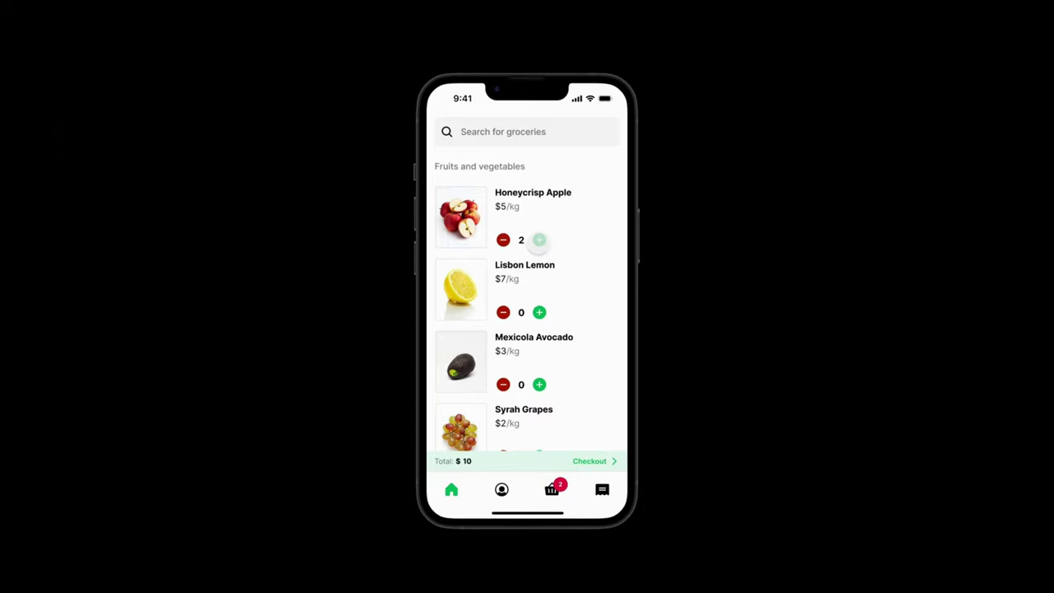
left_click(539, 312)
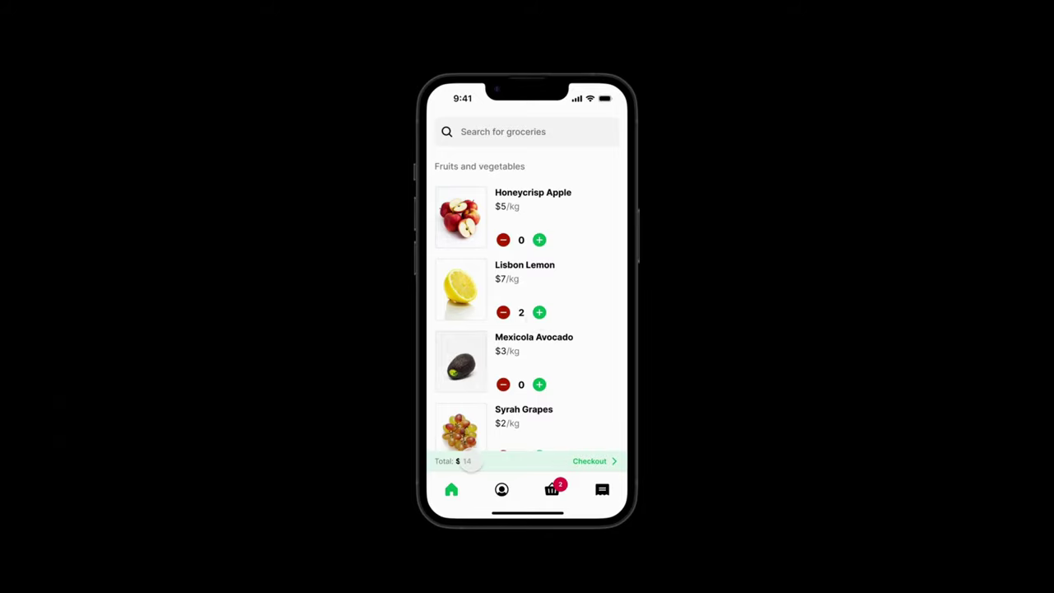
scroll(579, 400, "down", 2)
left_click(504, 223)
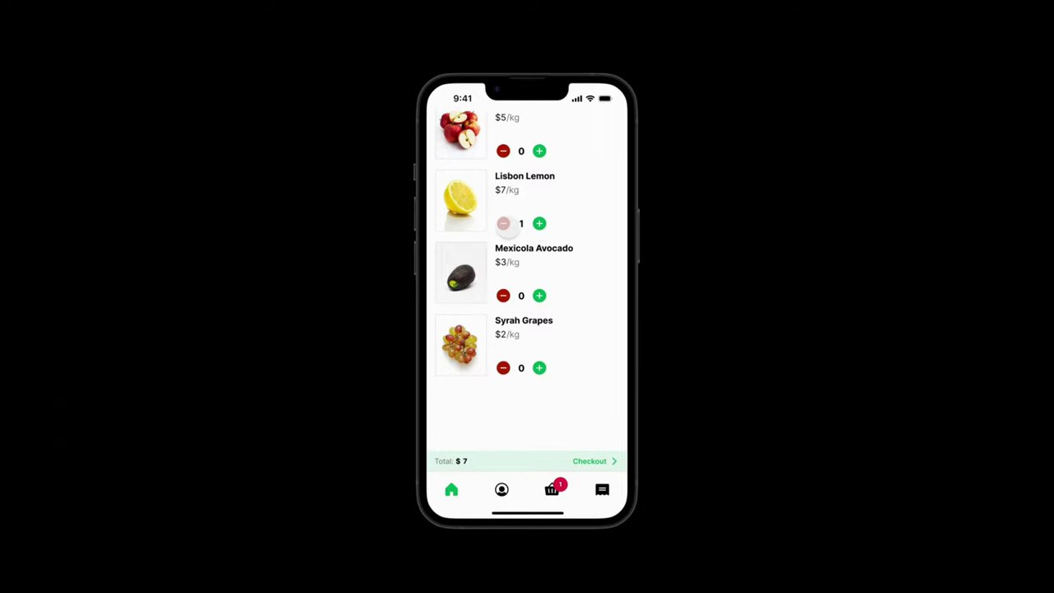
scroll(557, 393, "up", 2)
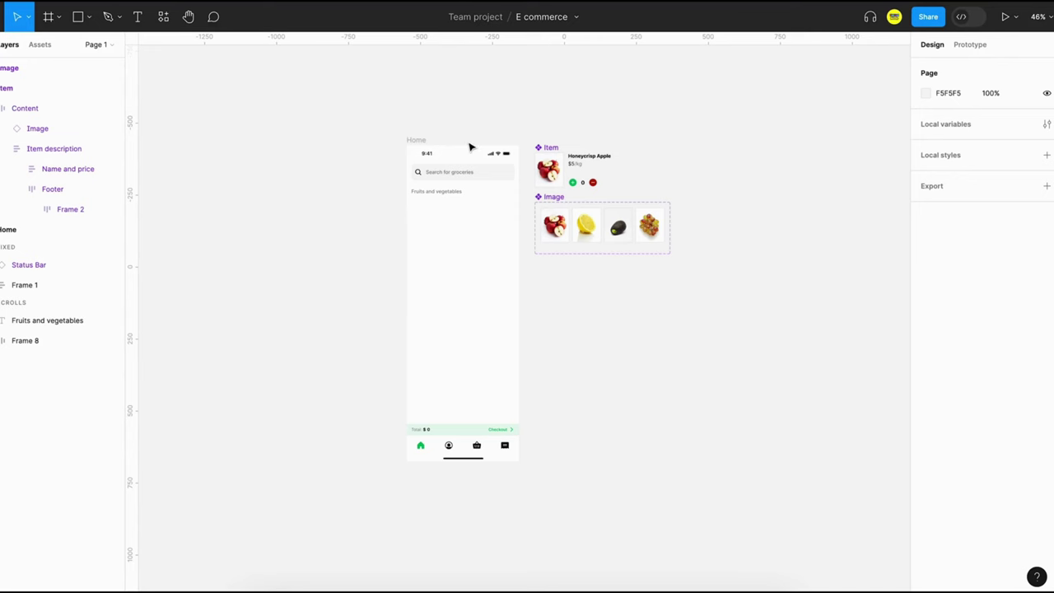
Step: Place the Item card component inside the Home screen frame
scroll(470, 146, "up", 3)
scroll(616, 157, "down", 2)
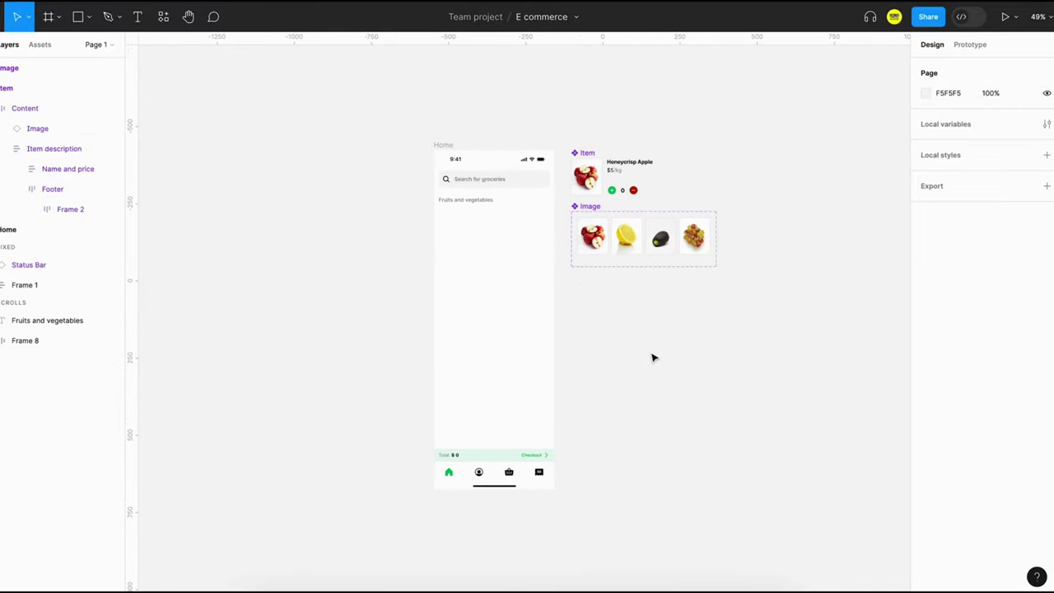
left_click(624, 196)
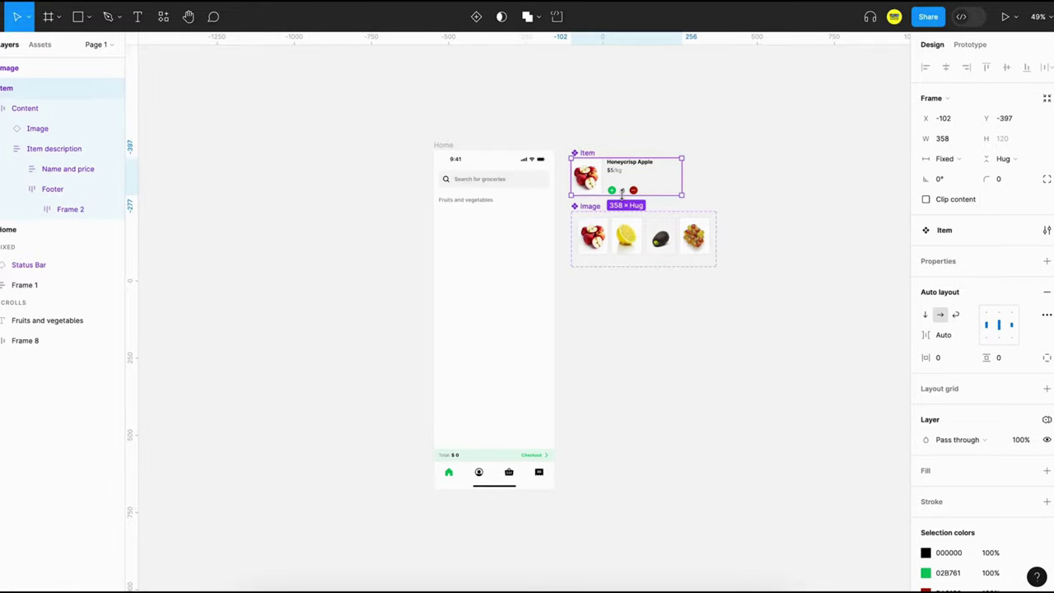
scroll(623, 191, "up", 3)
scroll(624, 190, "down", 3)
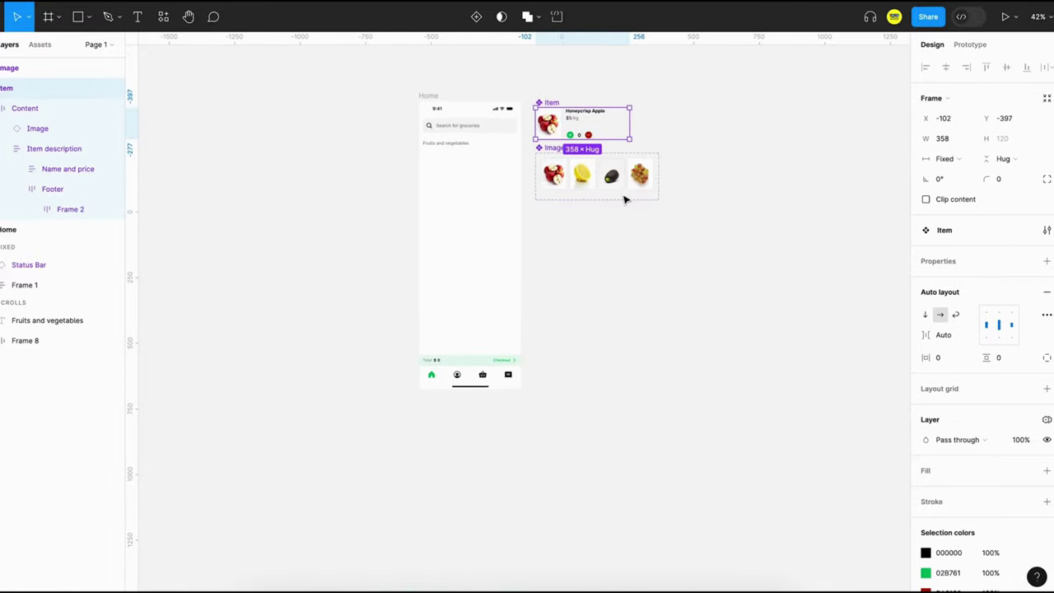
left_click_drag(590, 120, 487, 237)
scroll(489, 164, "up", 3)
left_click(488, 165)
Step: Duplicate the card to four copies, set spacing to 20 and wrap them as Cards
key("ctrl+d")
key("ctrl+d")
left_click_drag(405, 439, 523, 206)
left_click(951, 220)
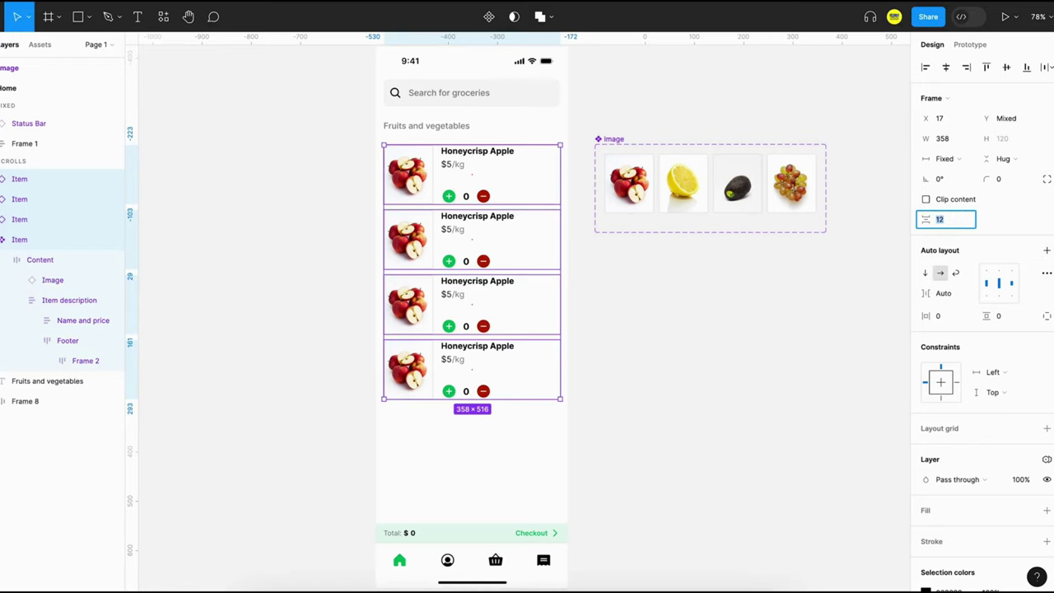
key("Up")
key("Up")
key("Up")
key("Up")
key("Up")
key("Up")
key("Up")
key("Up")
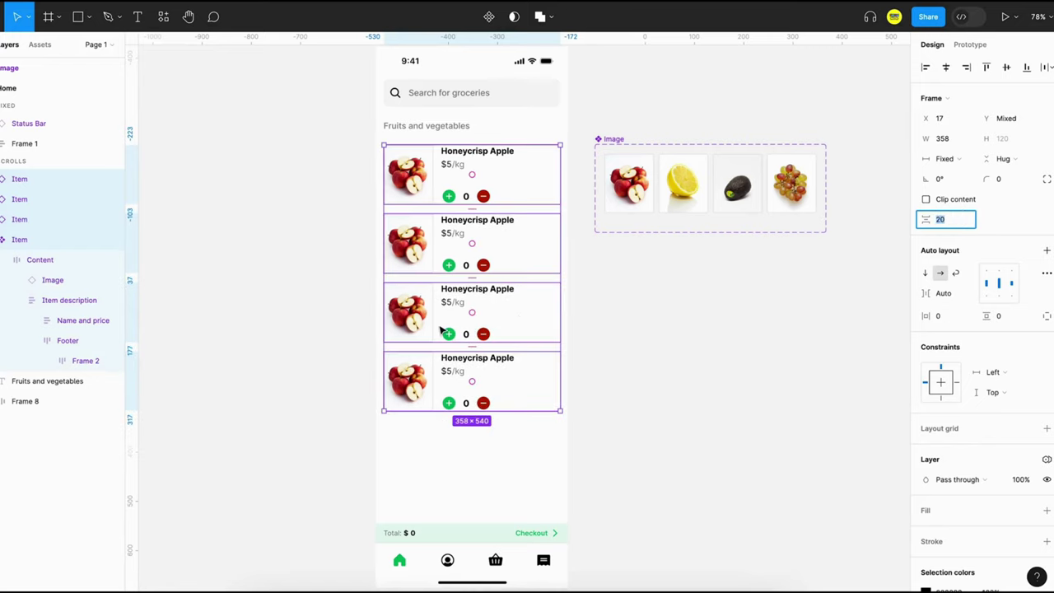
key("ctrl+g")
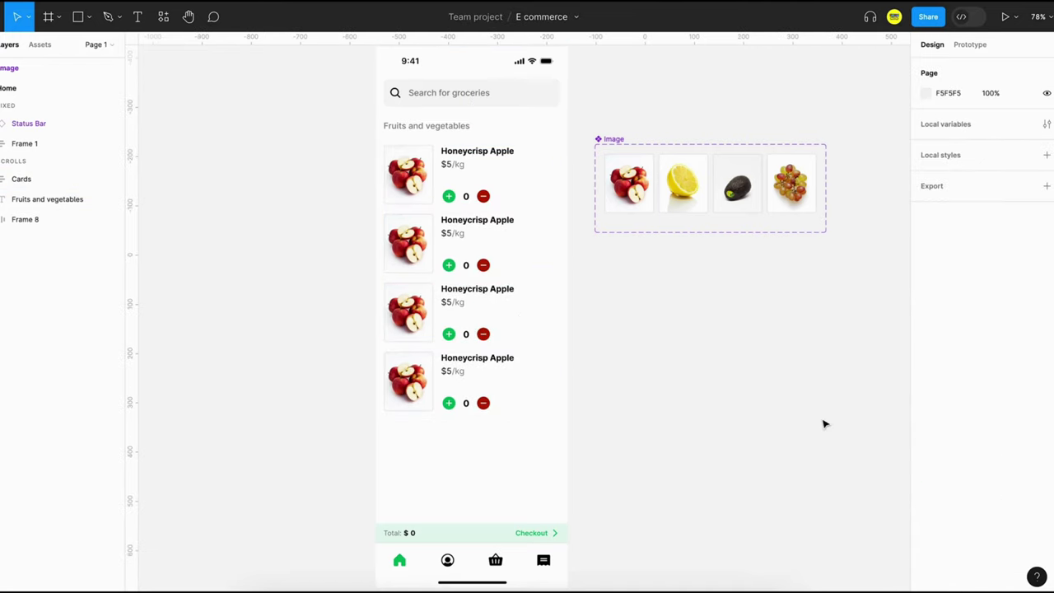
Step: Rename the local variable collection to Cards
left_click(1046, 124)
left_click(535, 55)
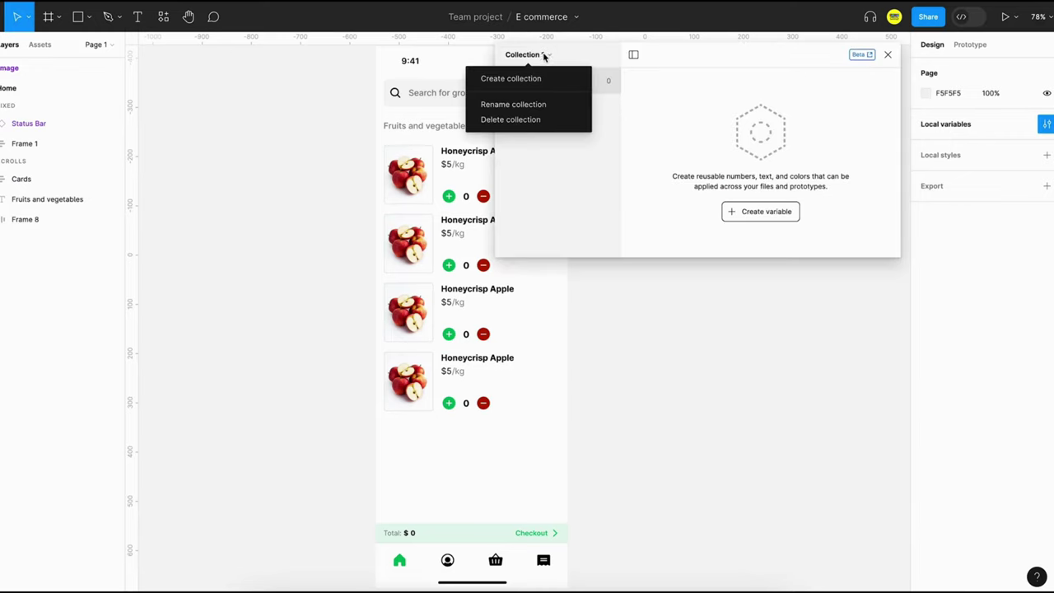
left_click(517, 102)
type("Cards")
key("Return")
Step: Add a fruit name string variable plus number of items and price per unit number variables
left_click(766, 212)
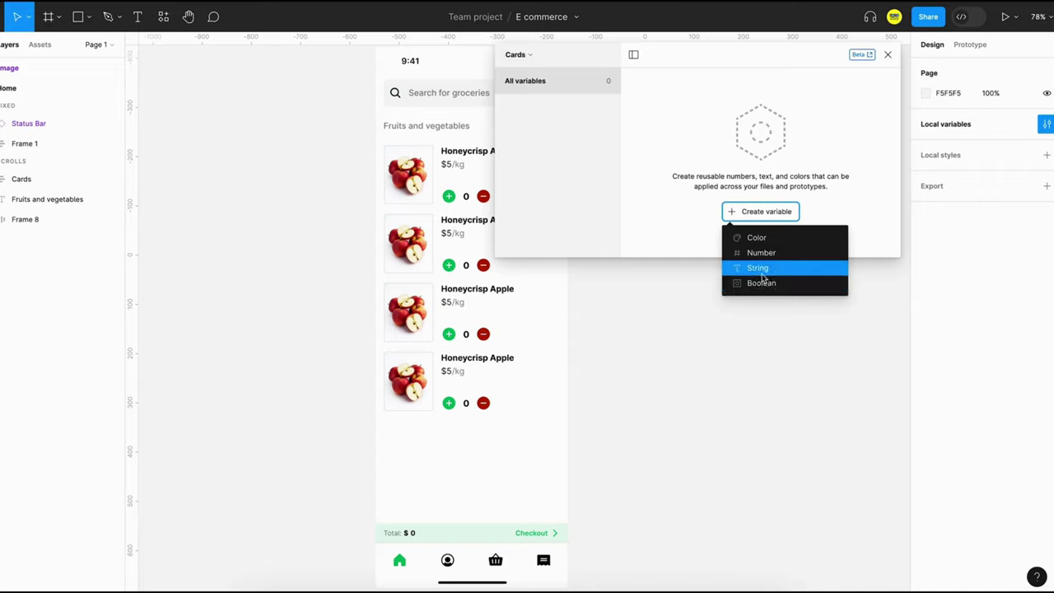
left_click(762, 274)
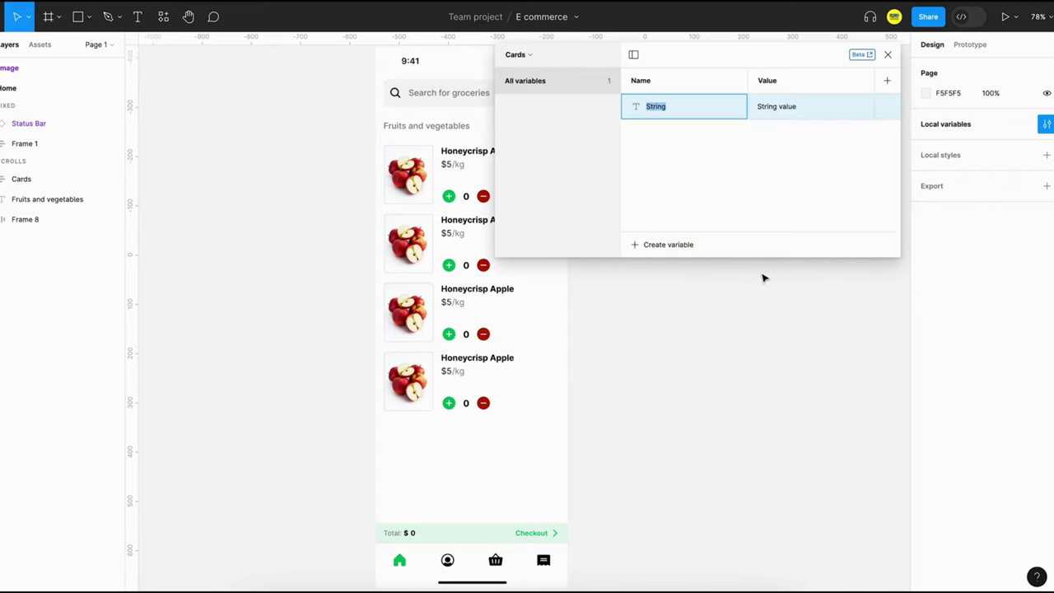
type("t")
type("ruit name")
key("Return")
left_click(672, 247)
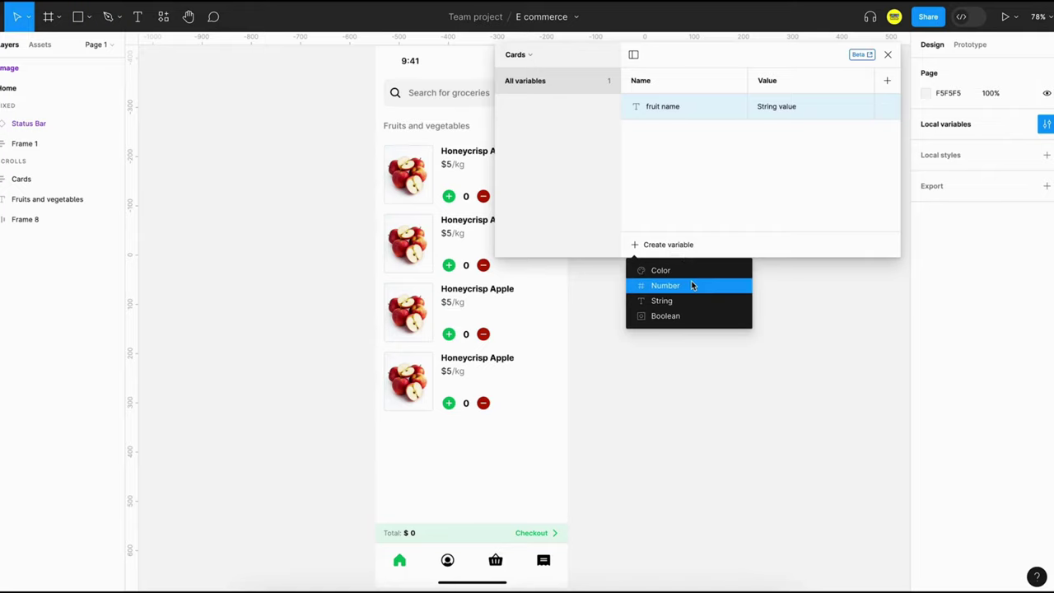
left_click(693, 286)
type("number of items")
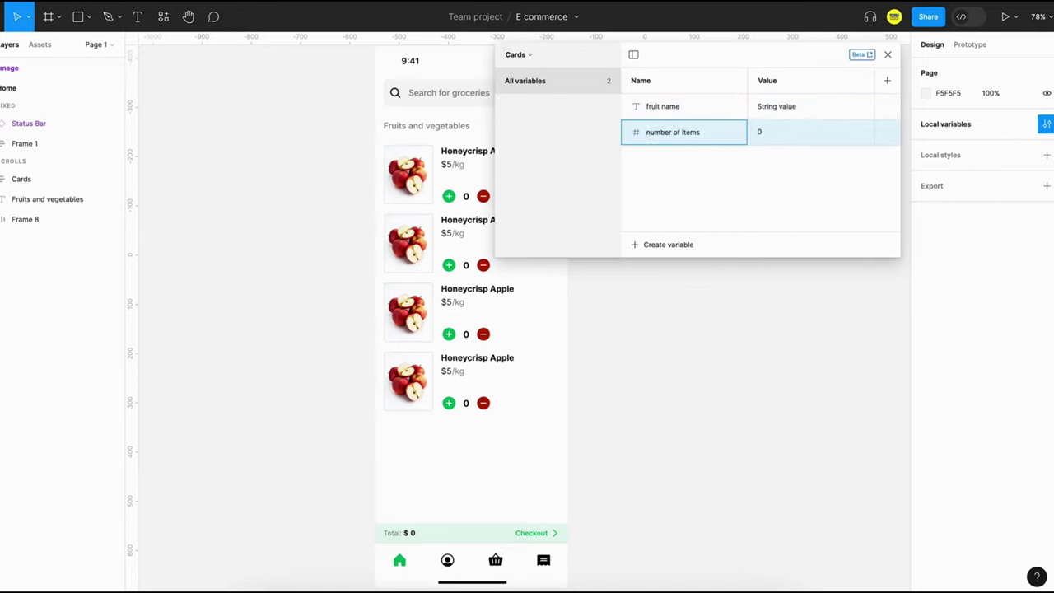
left_click(664, 244)
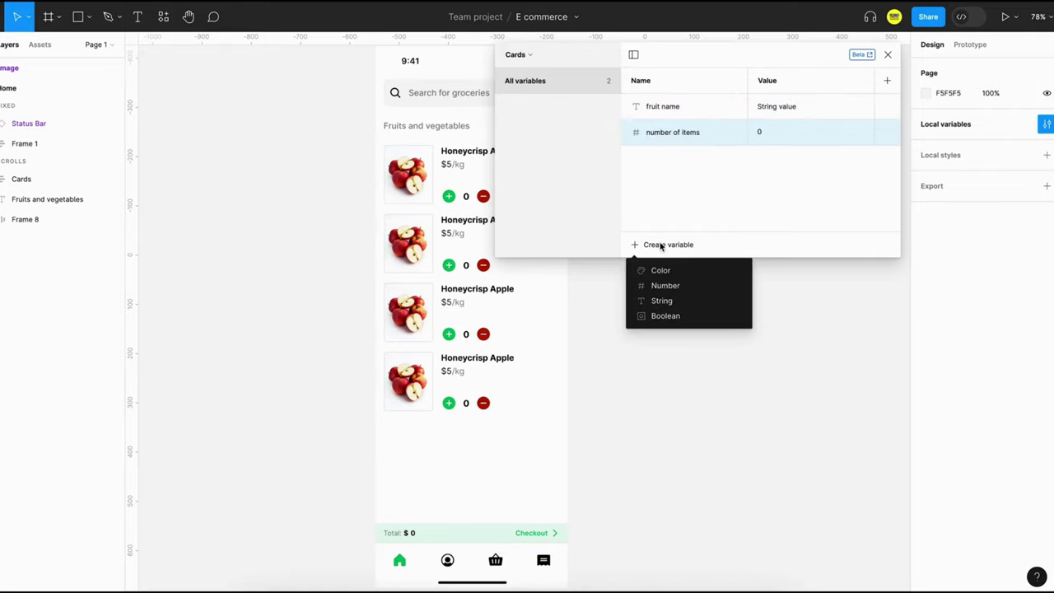
left_click(667, 285)
type("price per unit")
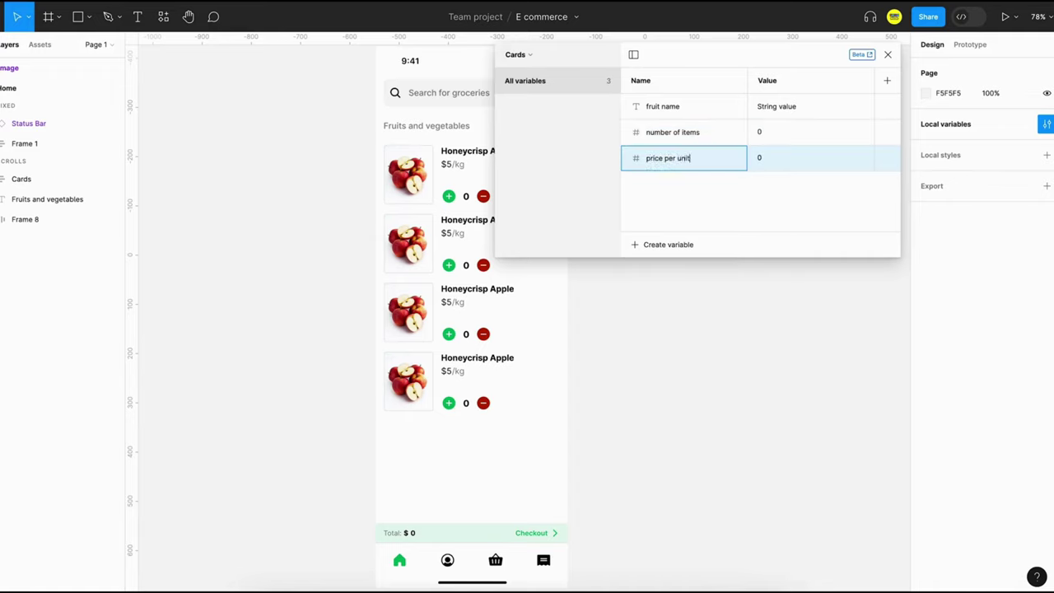
key("Return")
Step: Rename the number of items variable to number of units
double_click(690, 134)
double_click(694, 134)
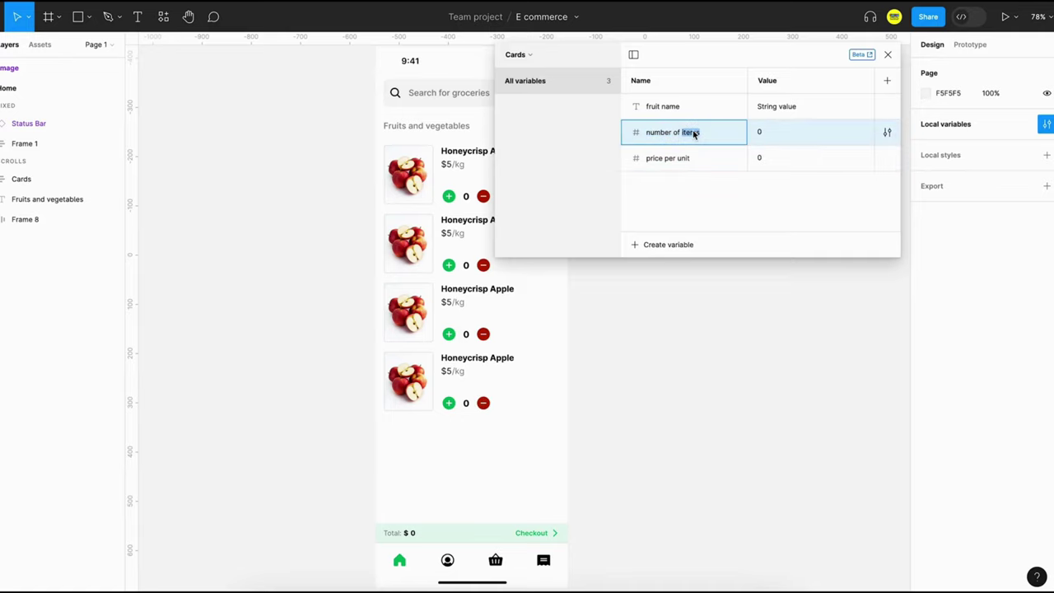
type("units")
key("Return")
Step: Name the first mode card 1 with fruit name Honeycrisp Apple and price 5
left_click_drag(722, 55, 599, 146)
double_click(675, 172)
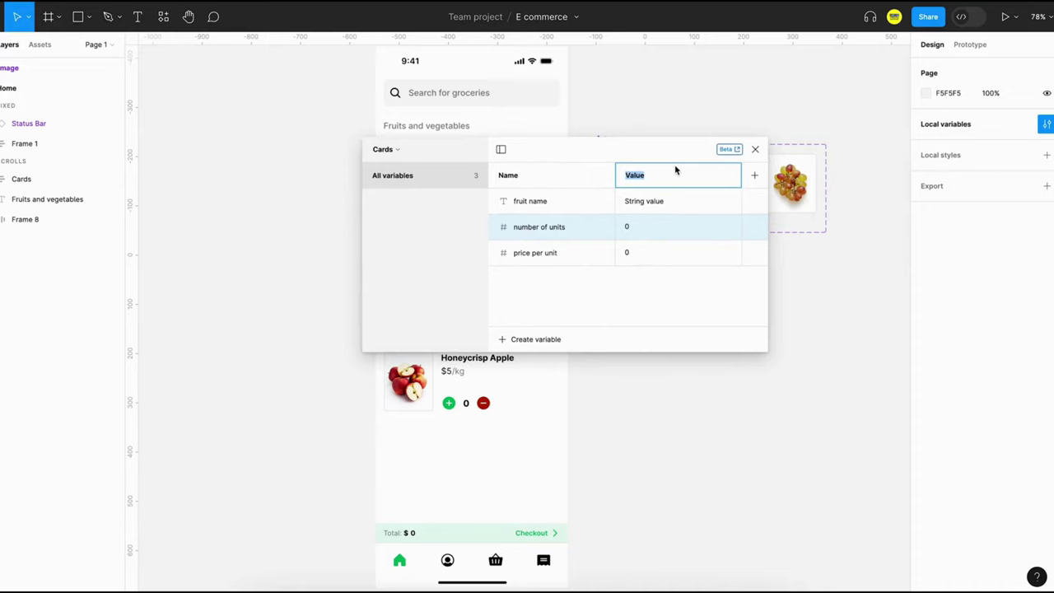
type("card 1")
key("Tab")
type("Honeycrisp Apple")
key("Tab")
left_click(638, 317)
type("5")
key("Return")
Step: Add three more modes named card 2, card 3 and card 4
left_click(754, 236)
left_click_drag(760, 211, 566, 212)
left_click(685, 237)
left_click(813, 236)
left_click_drag(651, 206, 590, 201)
double_click(491, 232)
type("card 2")
key("Tab")
type("card 3")
key("Tab")
type("card 4")
Step: Enter fruit names Lisbon Lemon, Mexicola Avocado and Syrah Grapes for cards 2–4
left_click(525, 258)
type("Lisbon Lemon")
key("Tab")
type("Mexicola Avocado")
key("Tab")
type("Syrah Grapes")
key("Return")
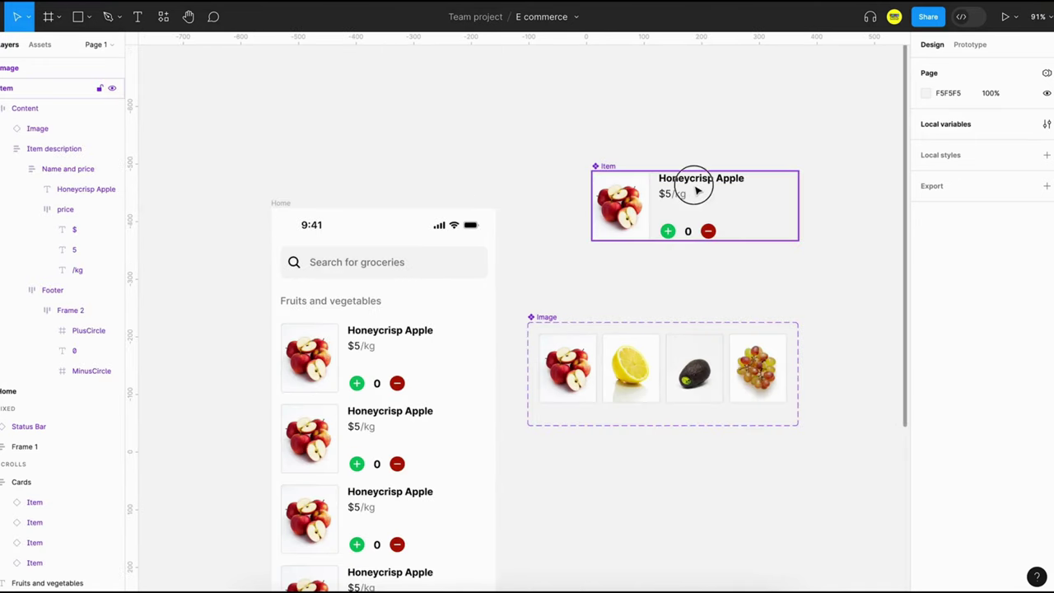
Step: Bind the Item card's title text to fruit name and its price to price per unit
left_click(700, 182)
left_click(702, 183)
left_click(709, 184)
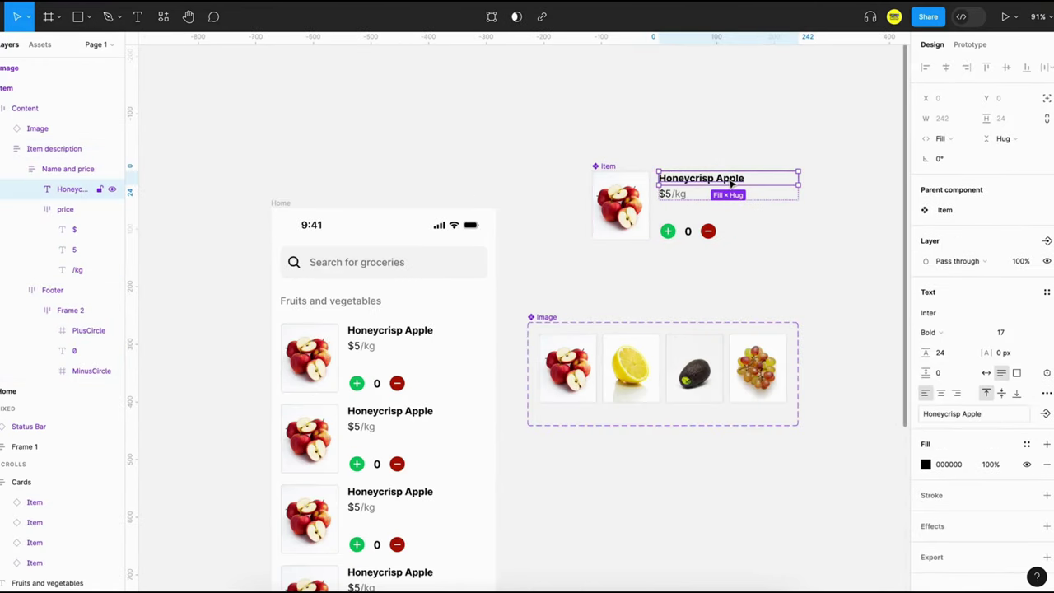
left_click(1047, 372)
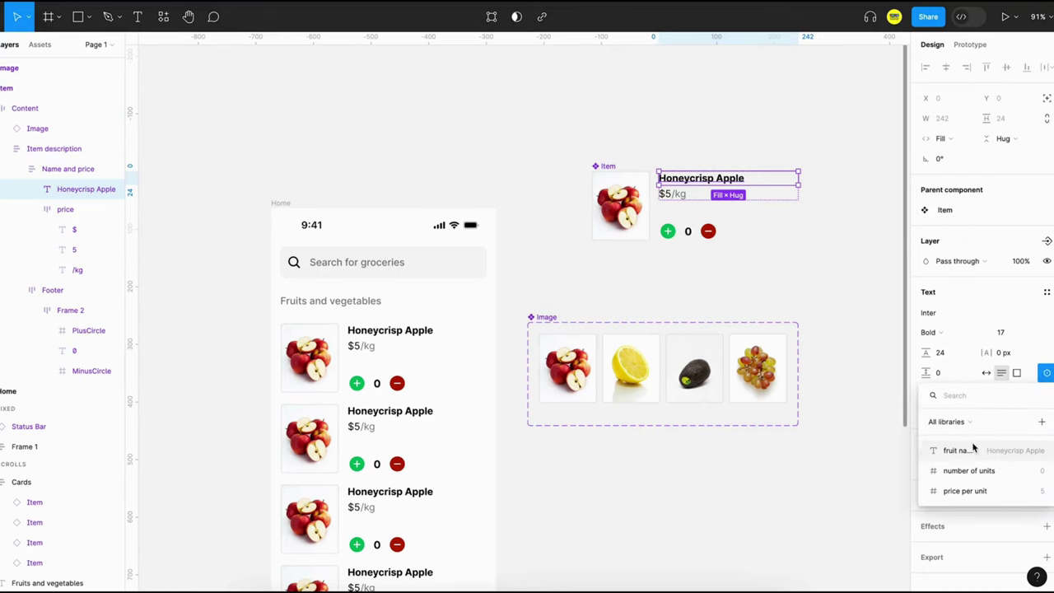
left_click(957, 451)
left_click(666, 194)
left_click(1046, 373)
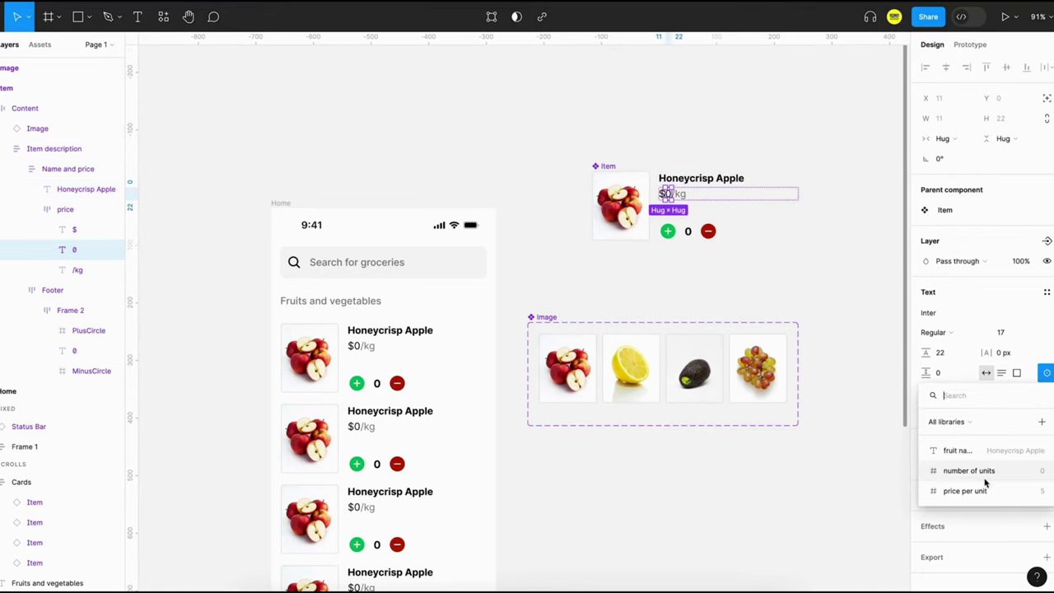
left_click(966, 491)
Step: Bind the card's 0 unit-count text to the number of units variable
left_click(688, 232)
left_click(687, 231)
left_click(688, 232)
left_click(1046, 373)
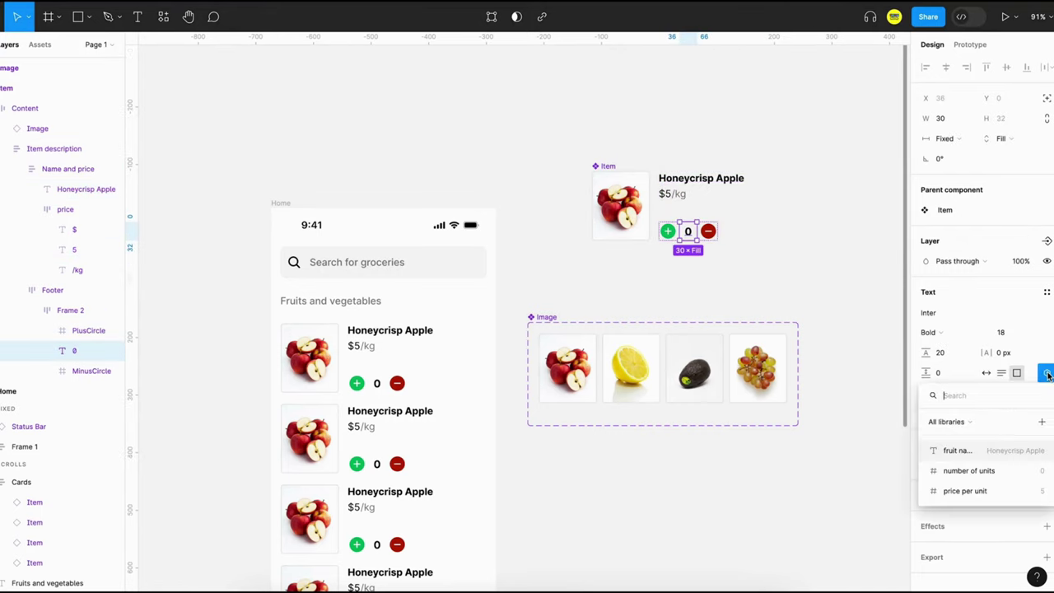
left_click(972, 471)
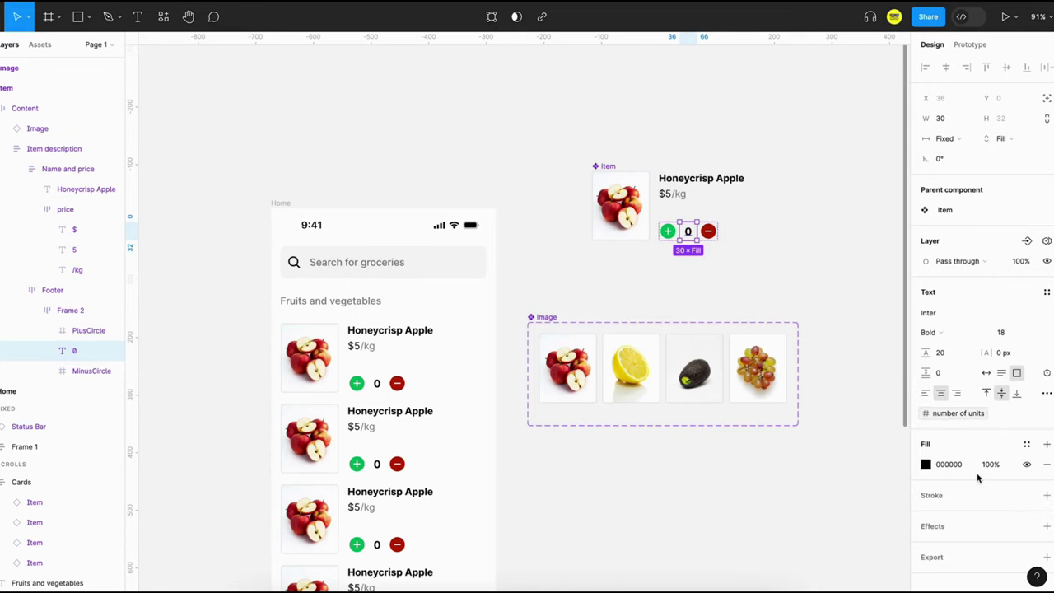
Step: Select the Cards container on the Home screen
left_click(590, 261)
scroll(590, 261, "down", 3)
left_click(461, 313)
left_click(461, 314)
left_click(461, 314)
left_click(608, 362)
left_click(499, 311)
Step: Switch the second Item card's variable mode to card 2
key("shift+Return")
left_click(506, 308)
left_click(643, 360)
left_click(487, 295)
left_click(486, 294)
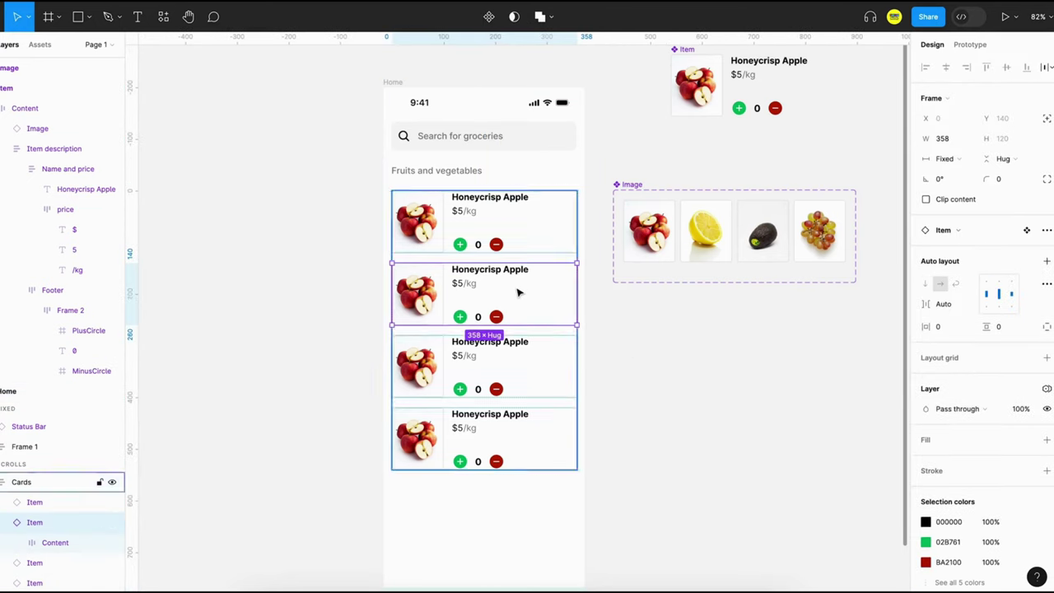
left_click(1047, 392)
mouse_move(972, 429)
left_click(822, 478)
Step: Set the third and fourth cards to the card 3 and card 4 modes
left_click(536, 358)
left_click(1047, 389)
left_click(824, 488)
left_click(1047, 388)
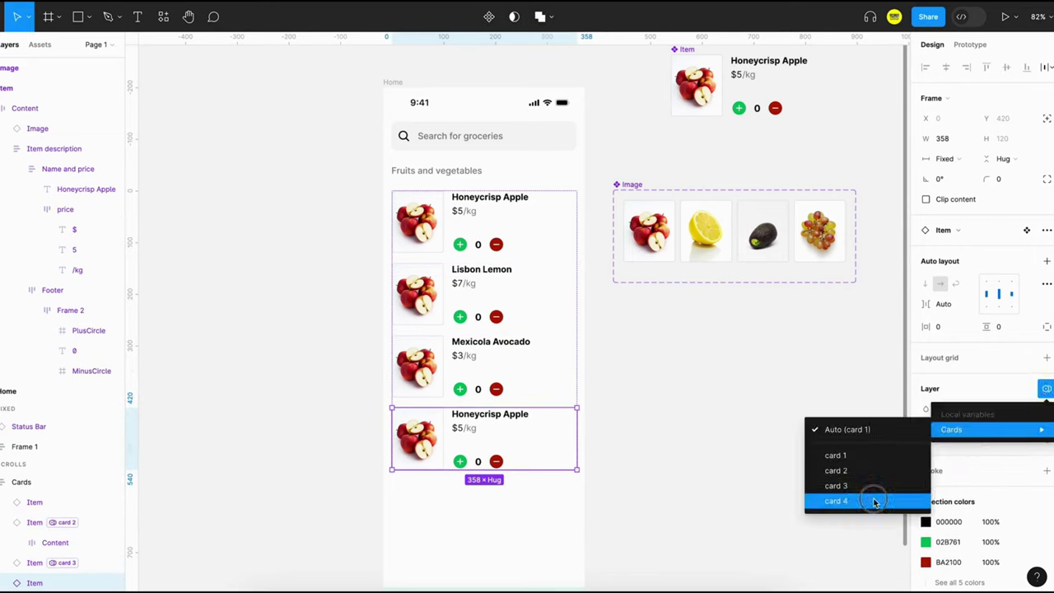
left_click(871, 500)
Step: Give the Lisbon Lemon card the lemon image variant
left_click(416, 303)
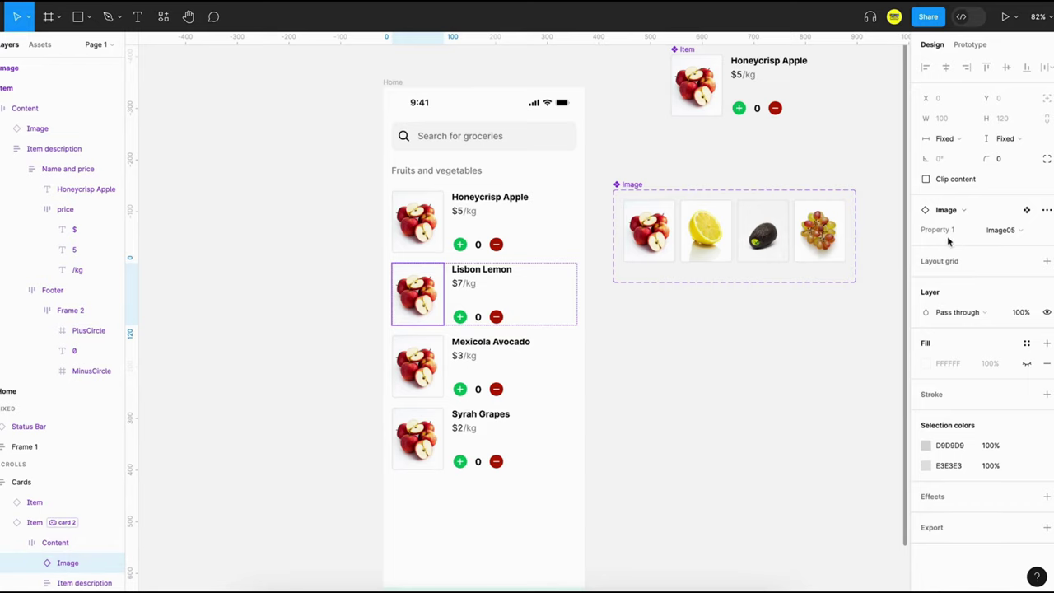
left_click(1001, 230)
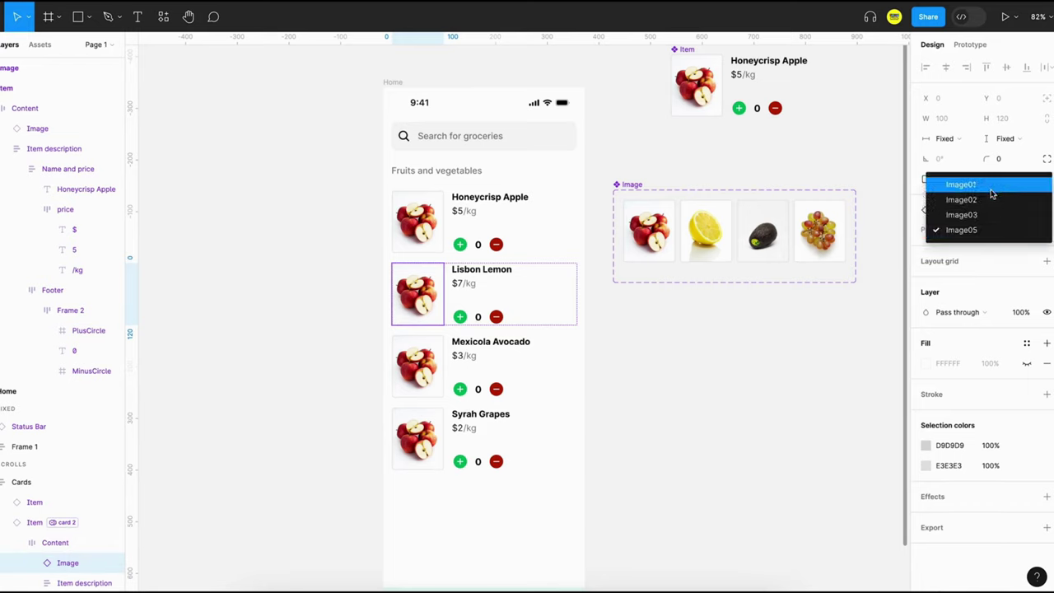
left_click(984, 201)
left_click(1010, 238)
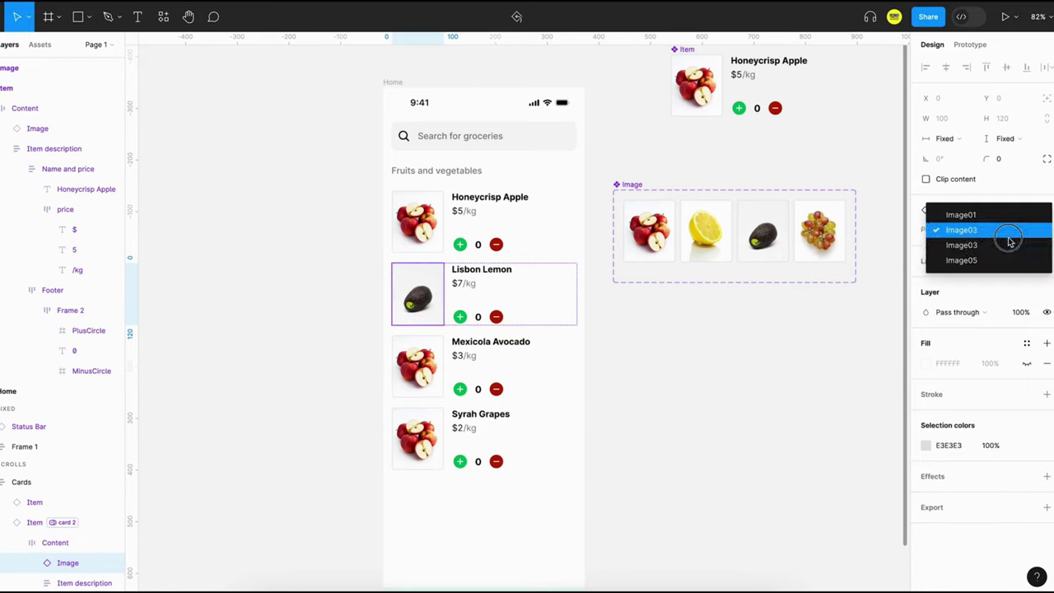
left_click(1010, 241)
Step: Give the Mexicola Avocado and Syrah Grapes cards their avocado and grapes images
left_click(471, 355)
left_click(424, 381)
left_click(1006, 231)
left_click(972, 200)
left_click(418, 449)
left_click(1001, 229)
left_click(980, 215)
left_click(678, 427)
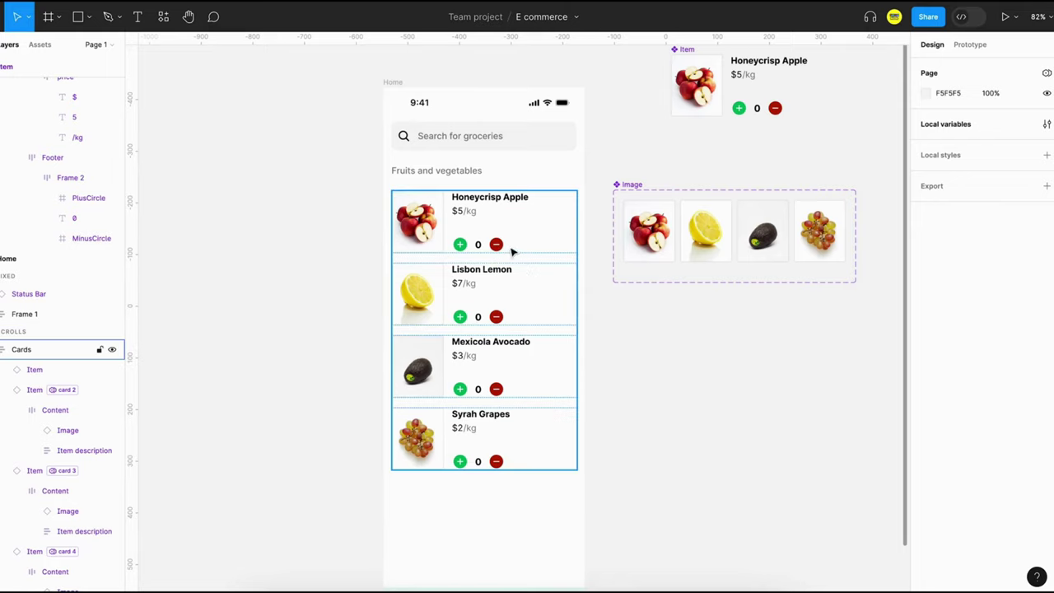
Step: Rearrange the Item component's Frame 2 footer into MinusCircle, 0 count, PlusCircle order
double_click(745, 108)
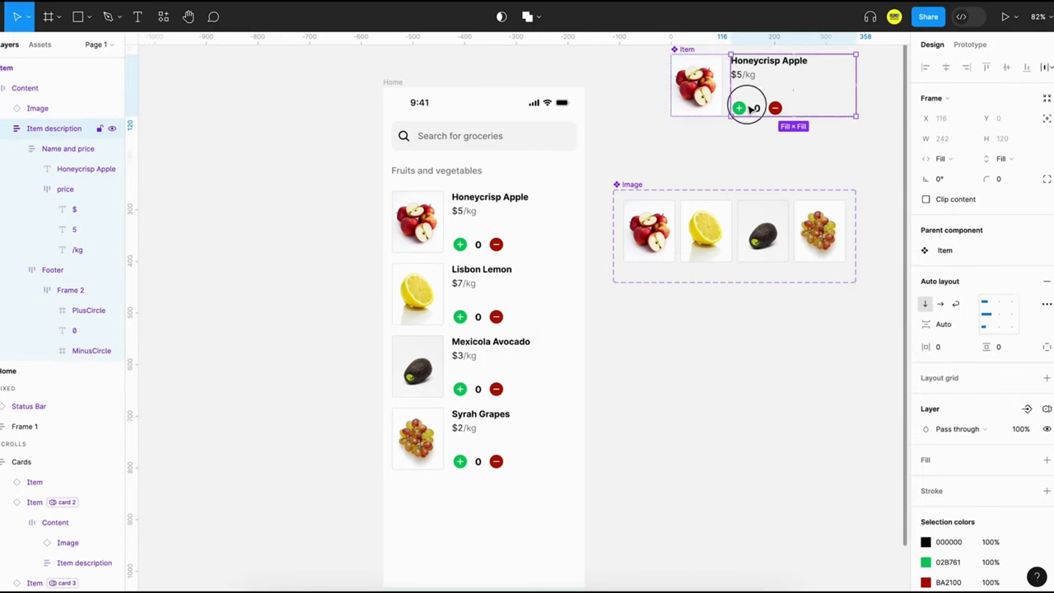
double_click(750, 108)
left_click(751, 108)
left_click(626, 164)
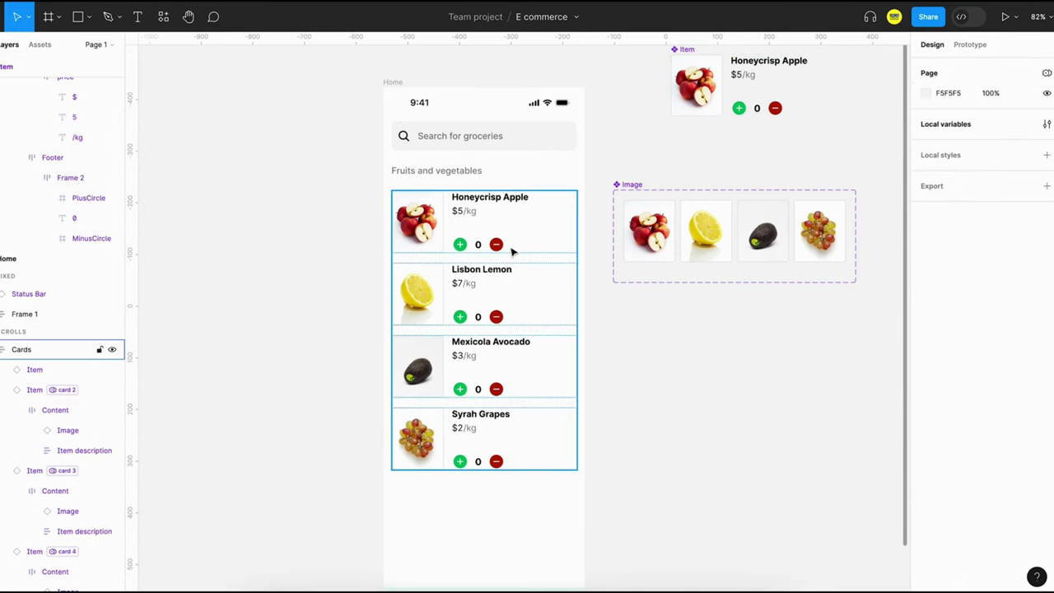
double_click(752, 108)
double_click(752, 109)
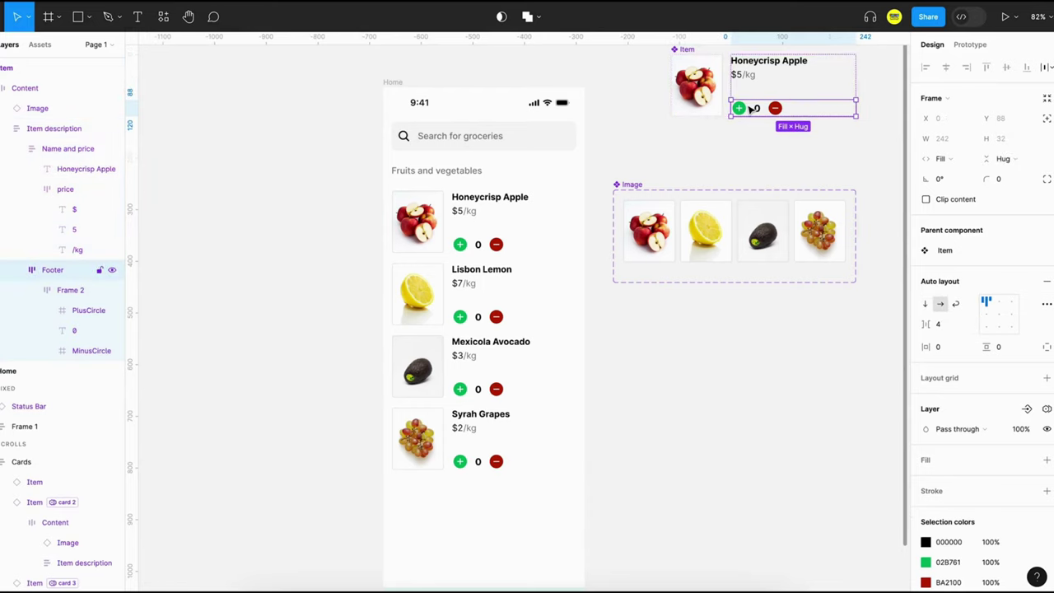
double_click(752, 109)
double_click(742, 108)
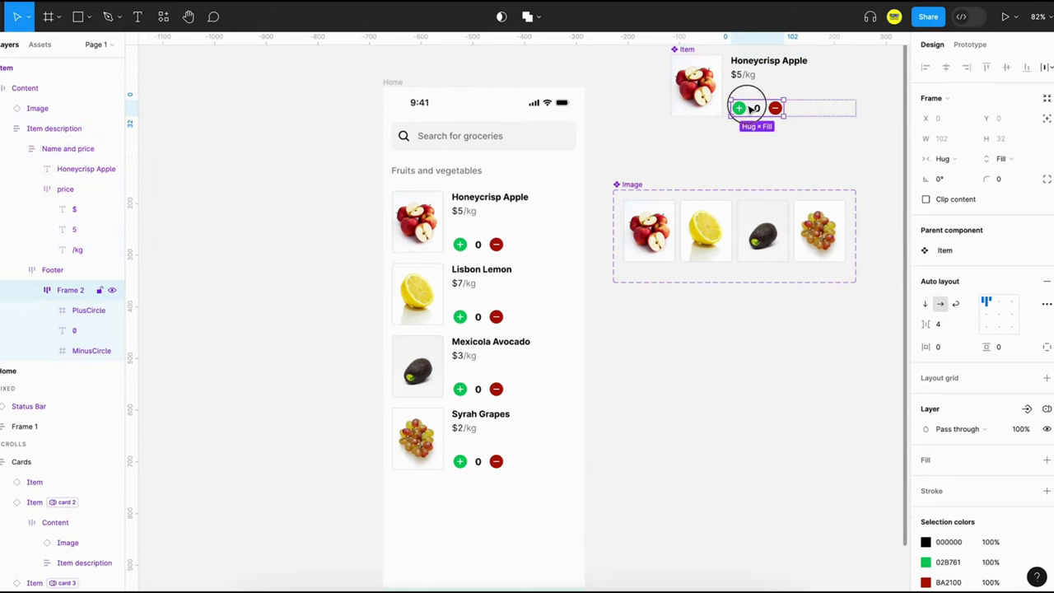
mouse_move(745, 108)
left_mouse_down()
mouse_move(779, 108)
mouse_move(735, 110)
left_mouse_up()
left_click(751, 115)
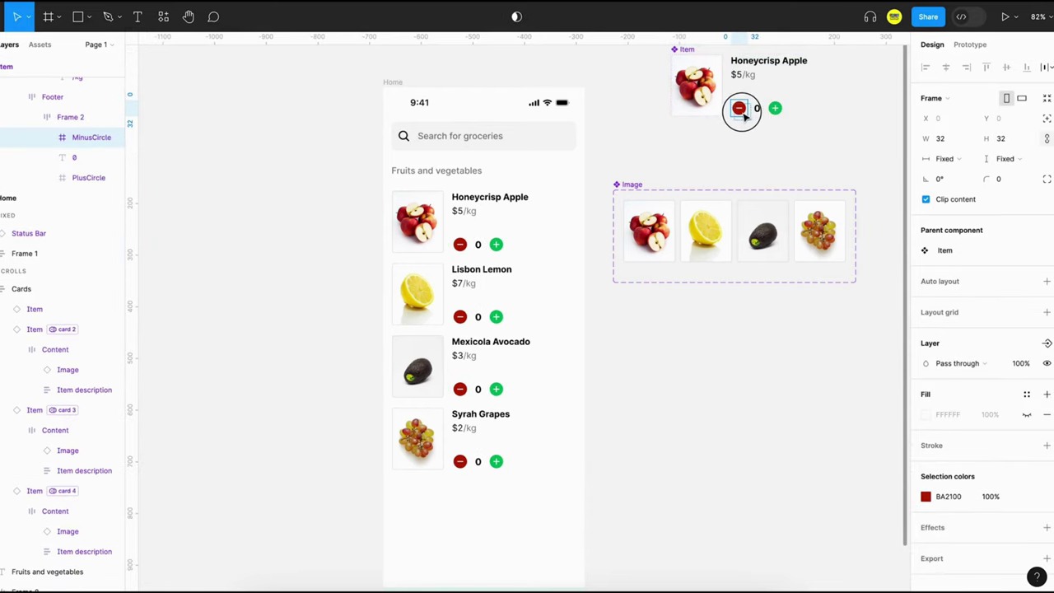
left_click(631, 158)
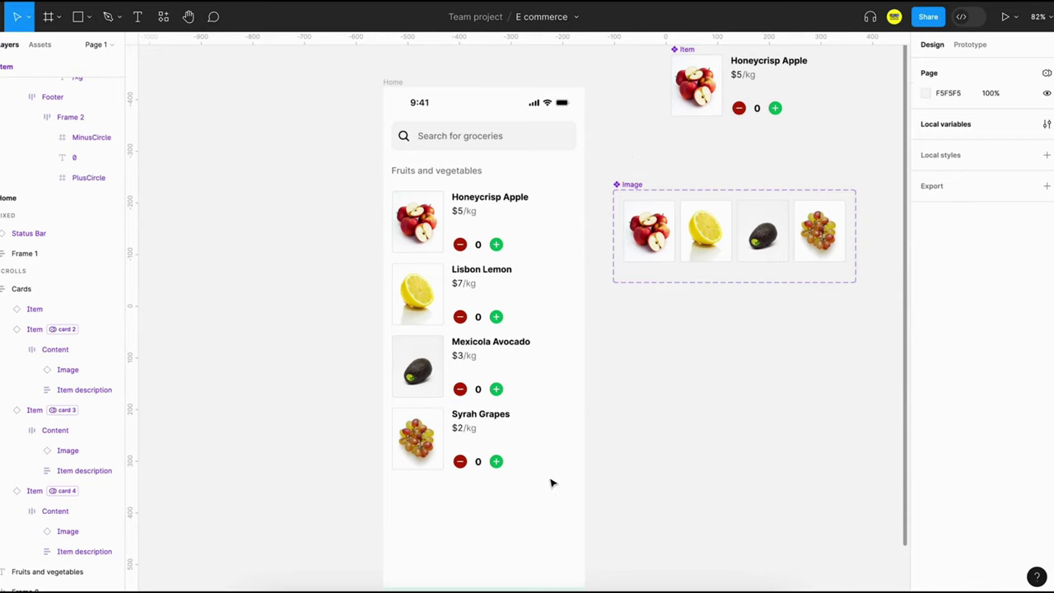
scroll(552, 484, "down", 3)
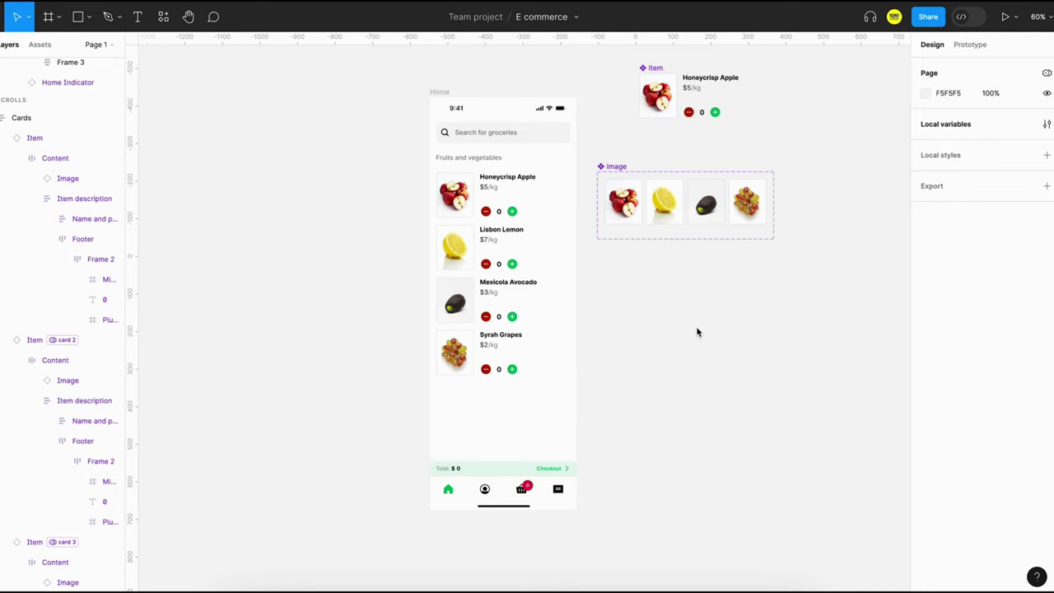
Step: Create a new variable collection named Global
scroll(697, 332, "left", 5)
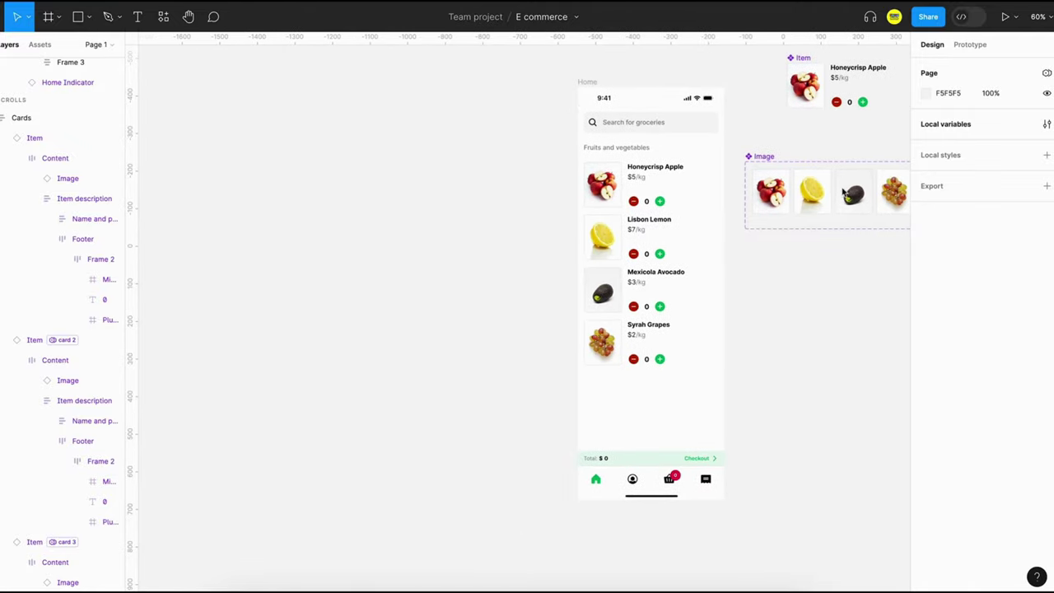
left_click(1047, 123)
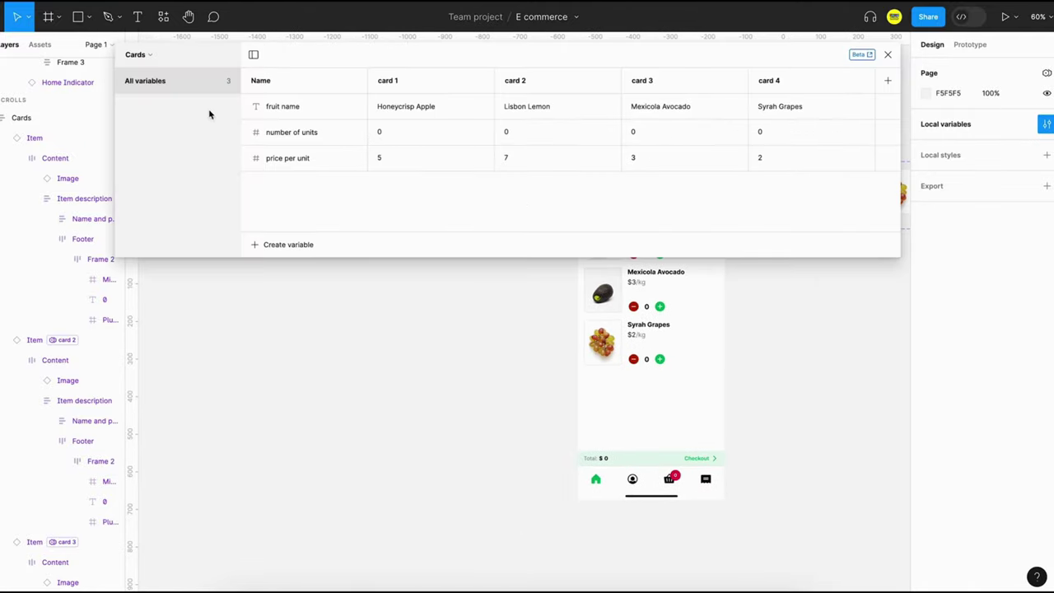
left_click(147, 56)
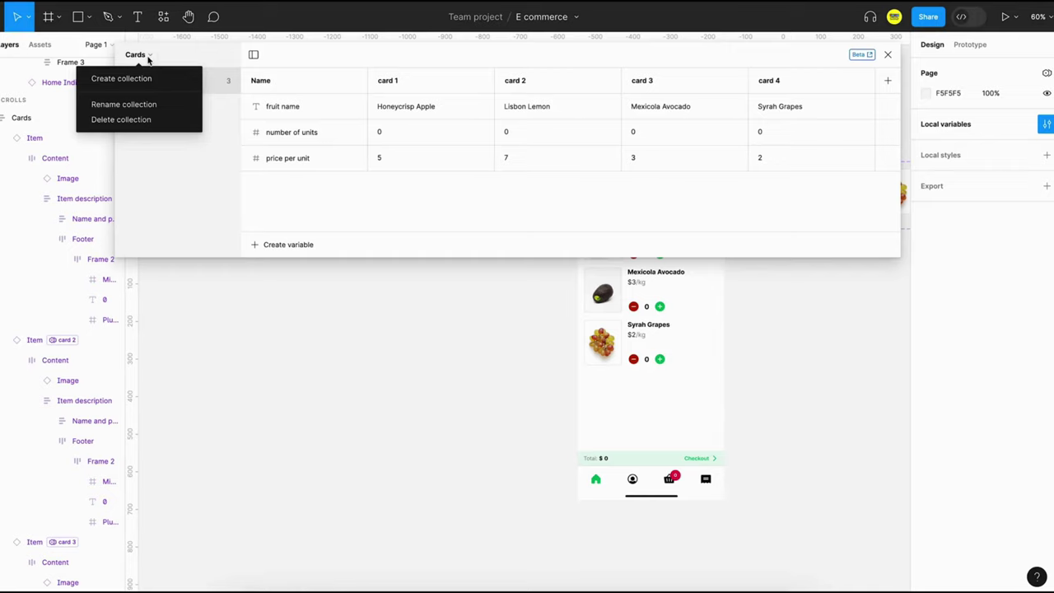
left_click(146, 78)
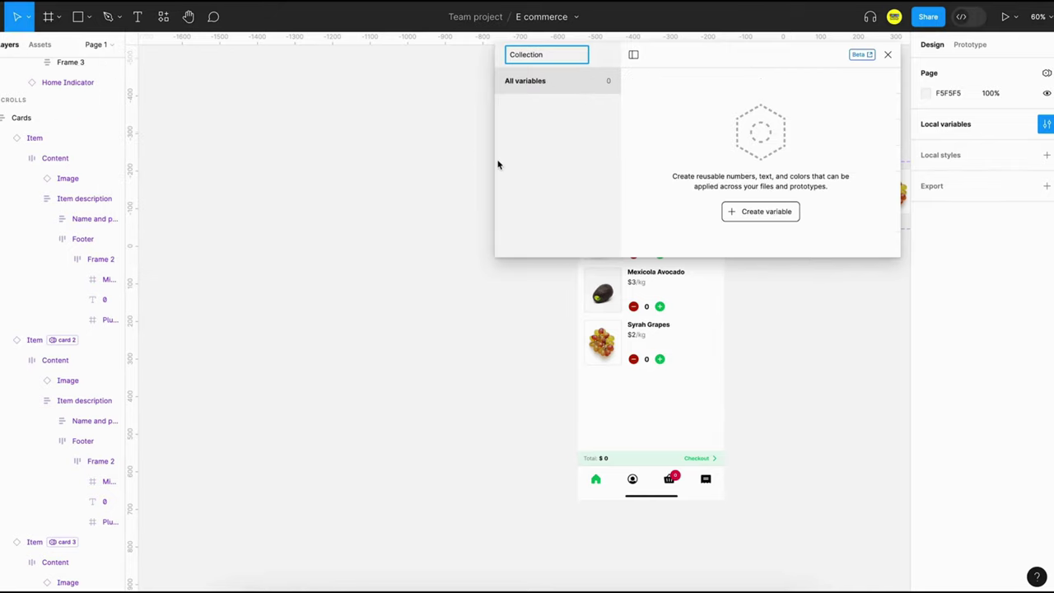
key("ctrl+a")
type("G")
key("Return")
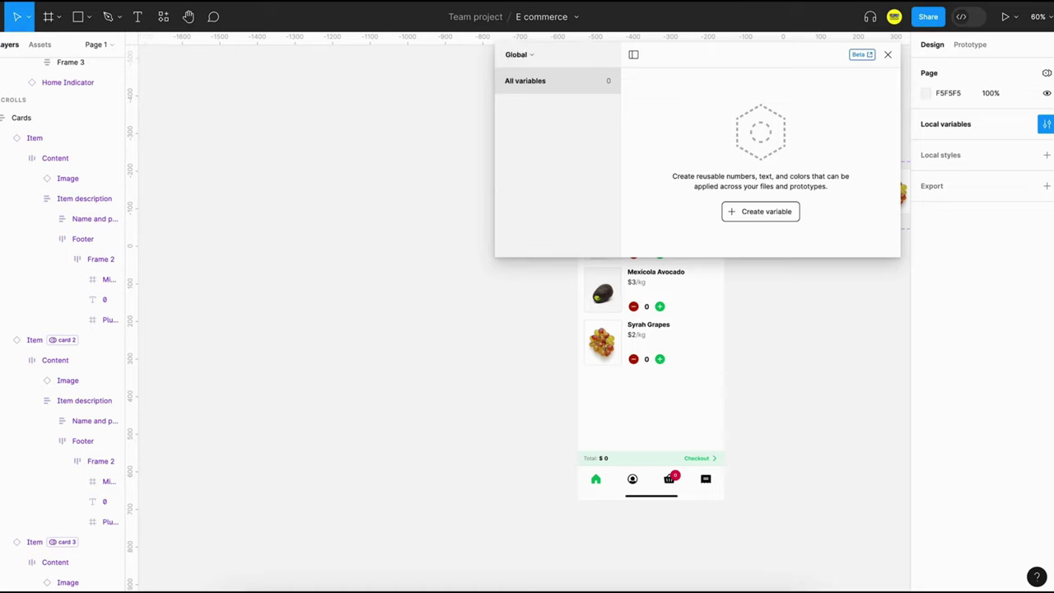
Step: Add number variables total price and total number of units, each valued 0
left_click(755, 213)
left_click(767, 252)
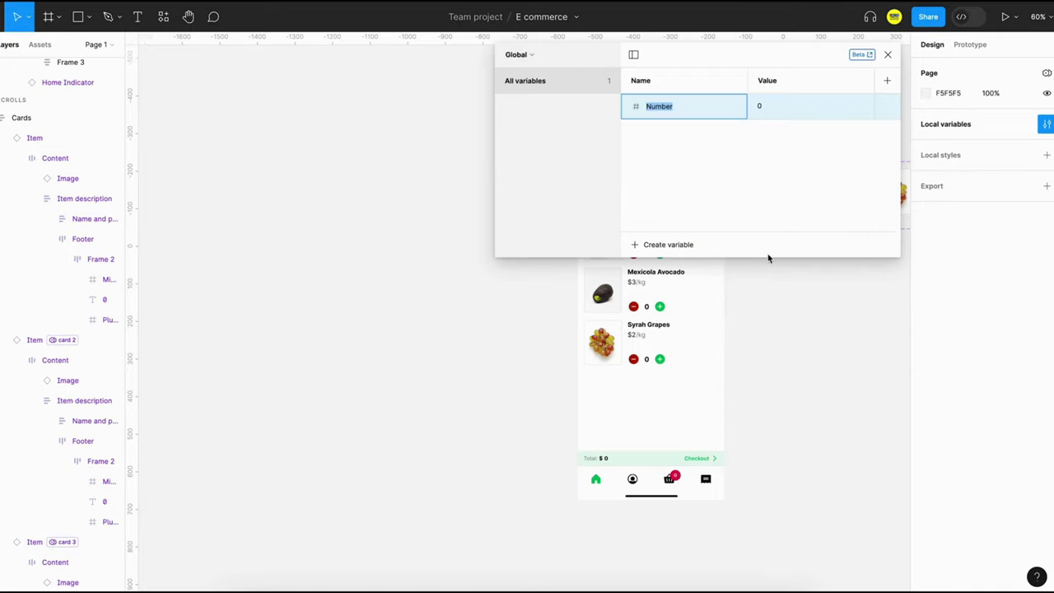
type("total price")
key("Tab")
key("Return")
left_click(667, 244)
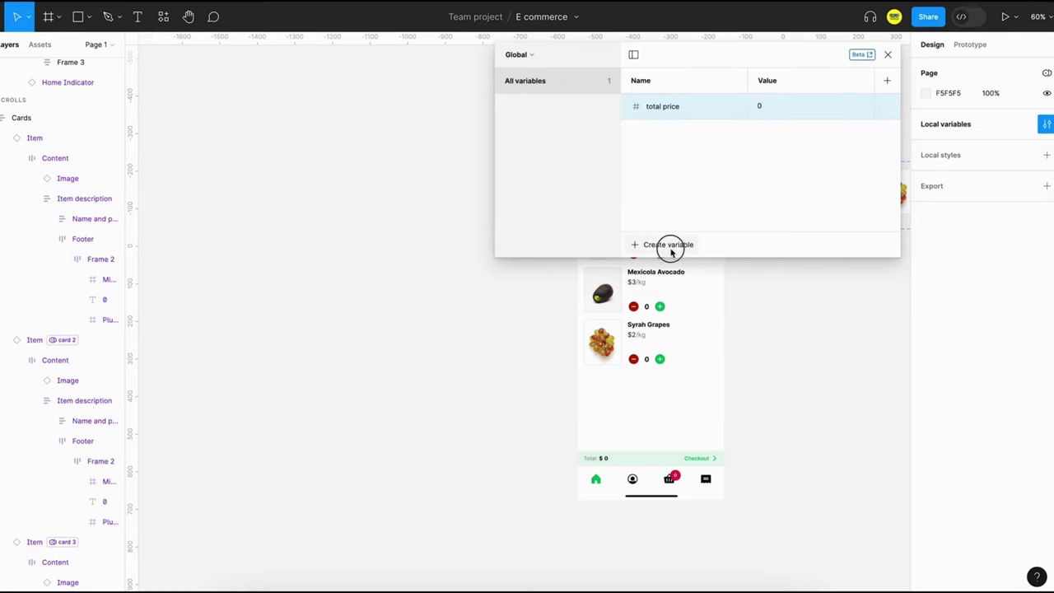
left_click(678, 285)
type("otal number of units")
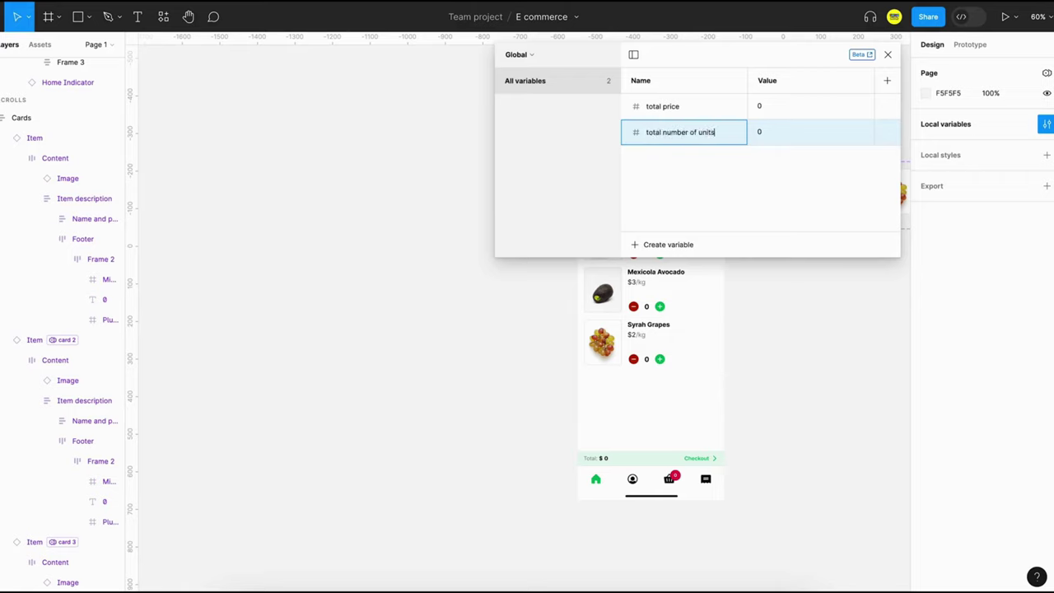
key("Return")
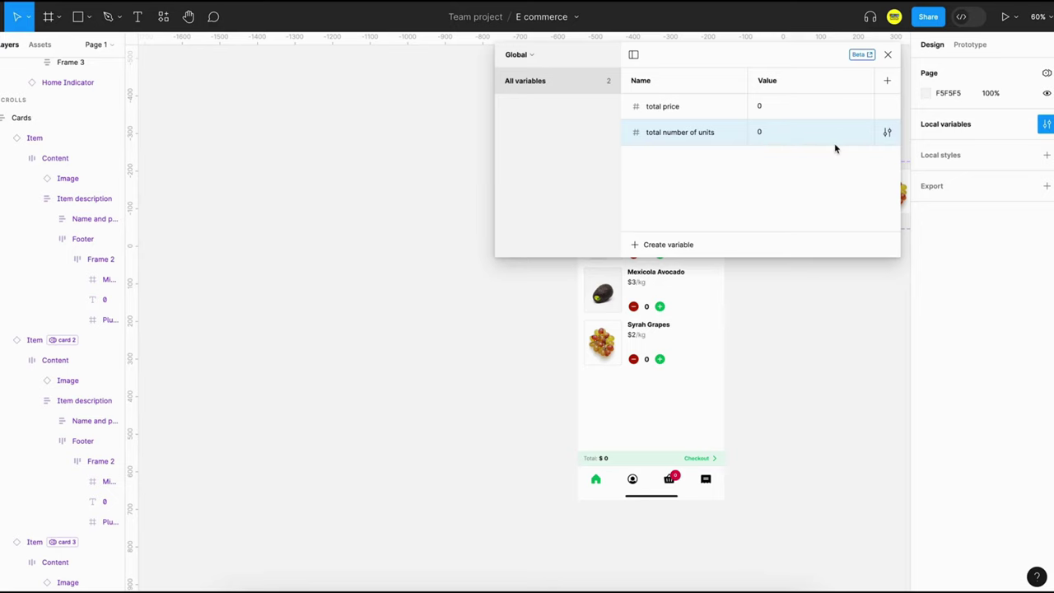
left_click(888, 54)
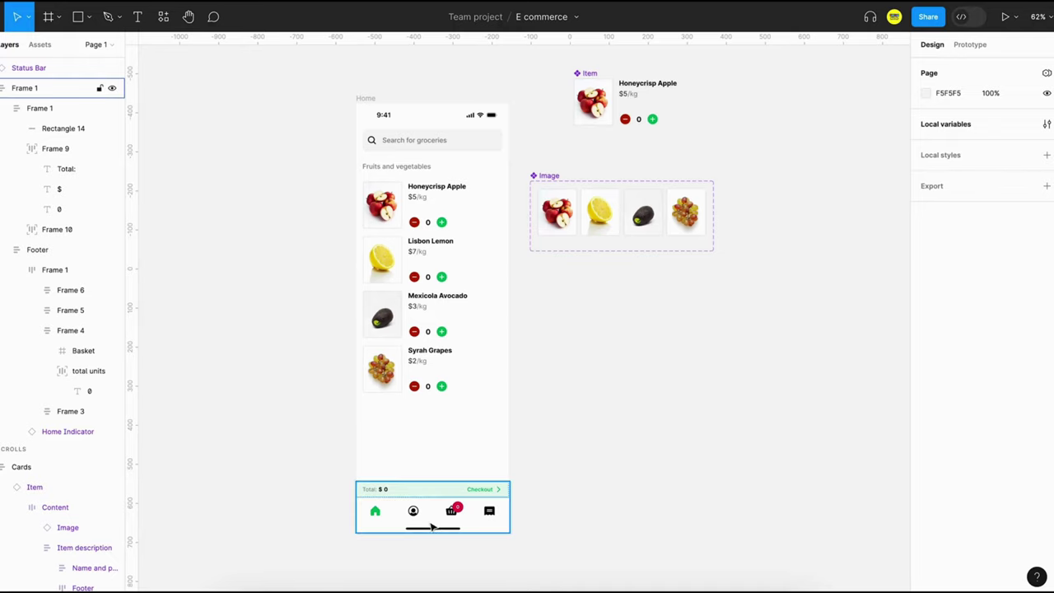
Step: Bind the footer's Total $0 amount text to the total price variable
scroll(398, 557, "up", 5)
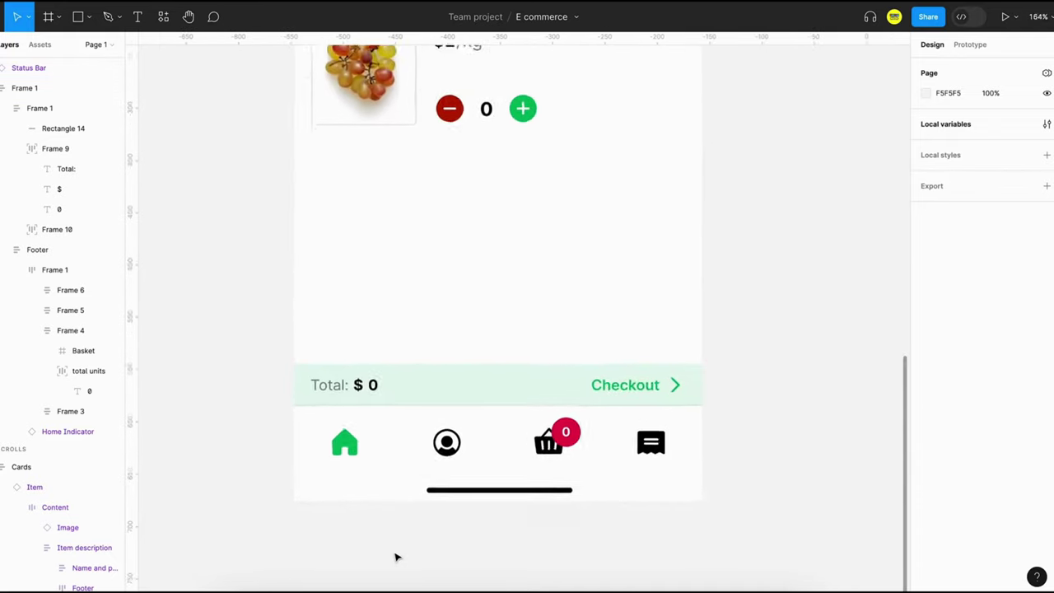
left_click(371, 373)
left_click(372, 372)
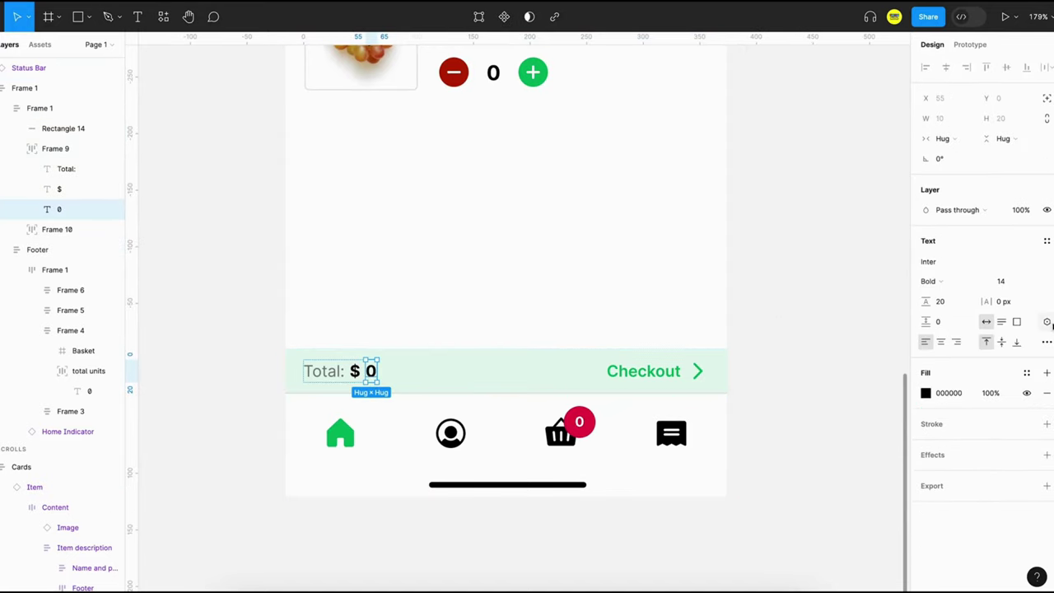
left_click(1047, 321)
left_click(961, 500)
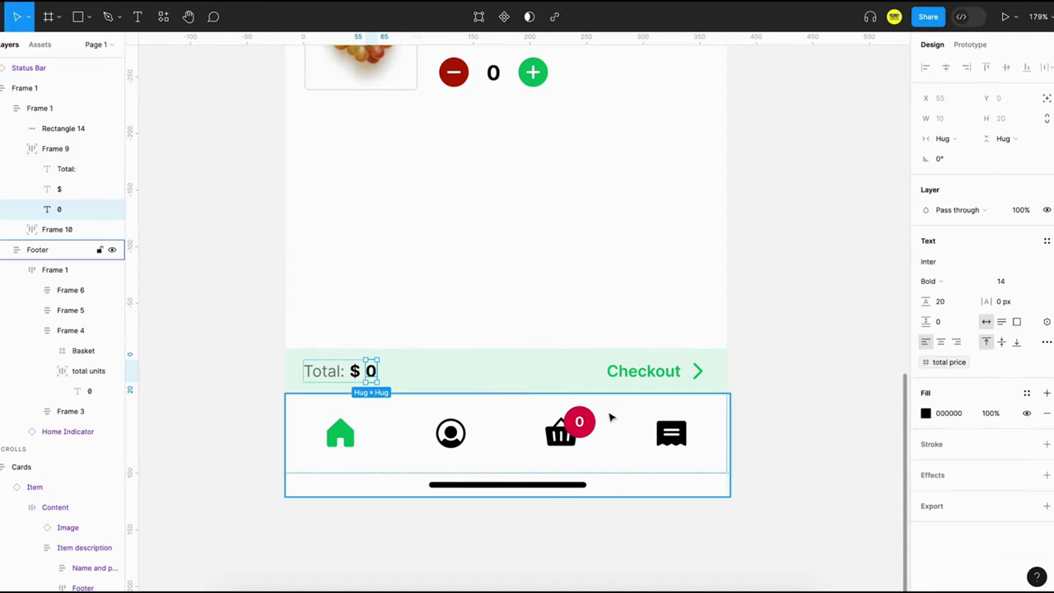
Step: Bind the basket badge's 0 count to the total number of units variable
left_click(581, 426)
left_click(582, 429)
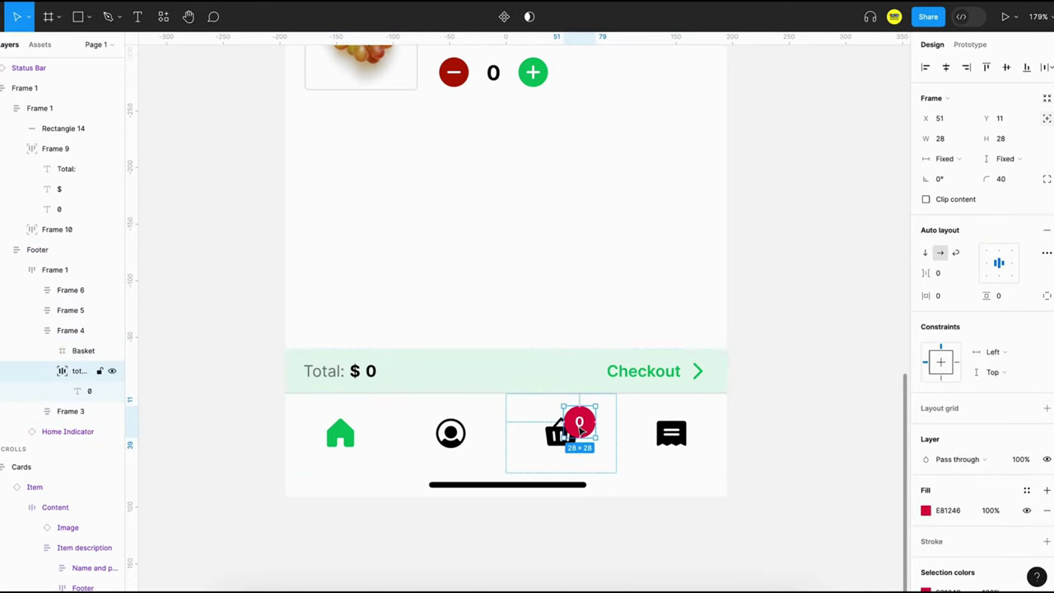
left_click(581, 429)
left_click(1047, 321)
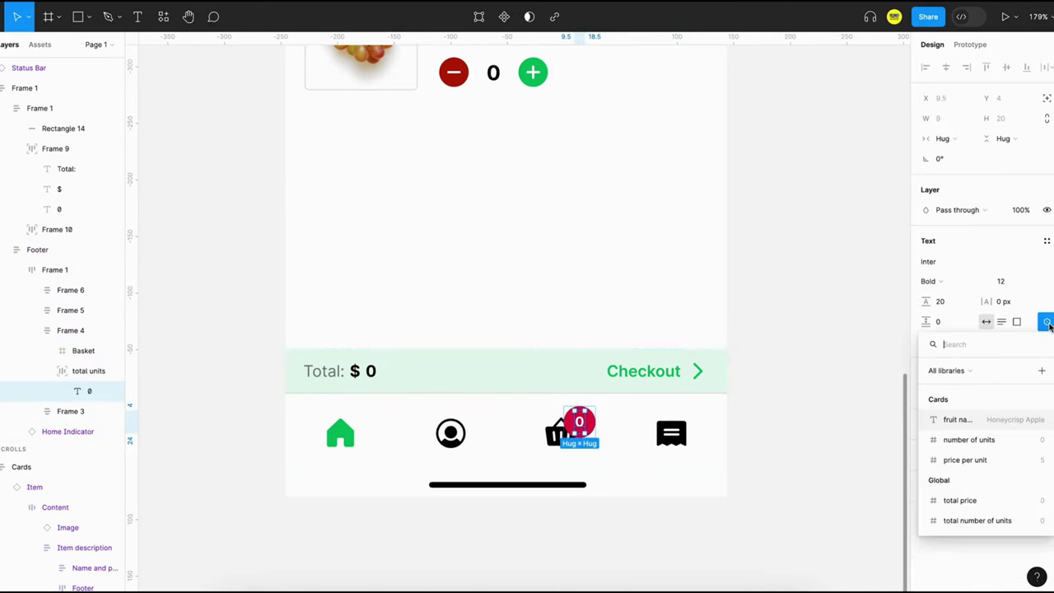
left_click(968, 521)
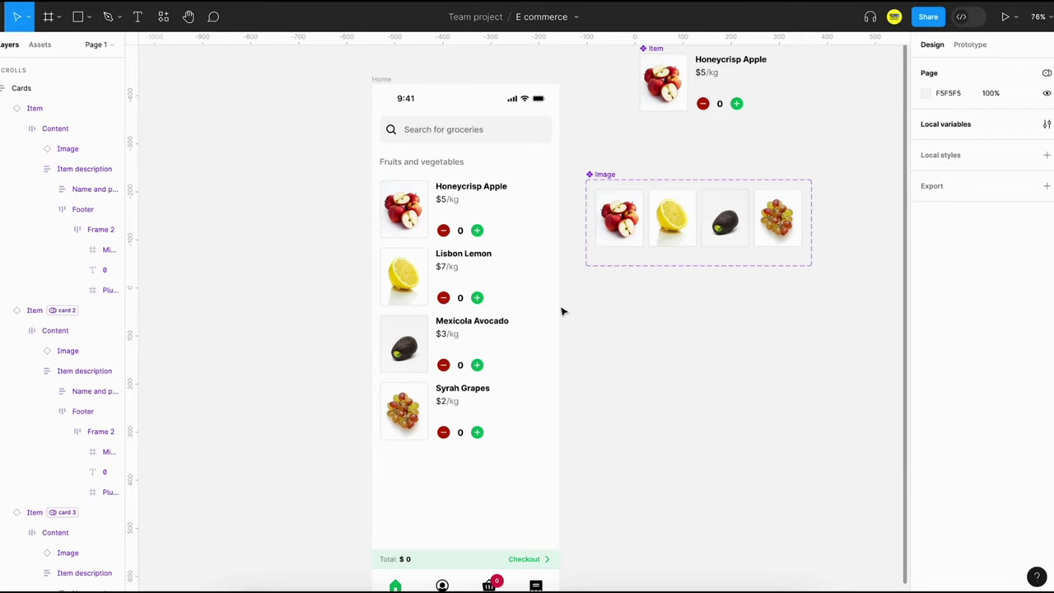
Step: Select the Honeycrisp Apple card's plus button and add an On tap interaction
left_click(486, 233)
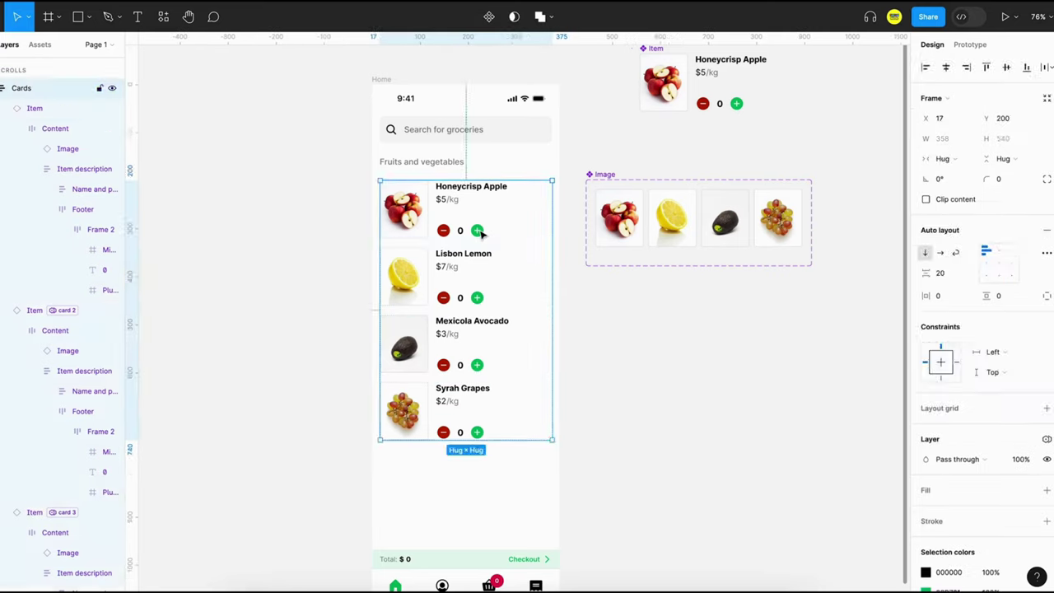
double_click(486, 233)
double_click(486, 233)
double_click(484, 234)
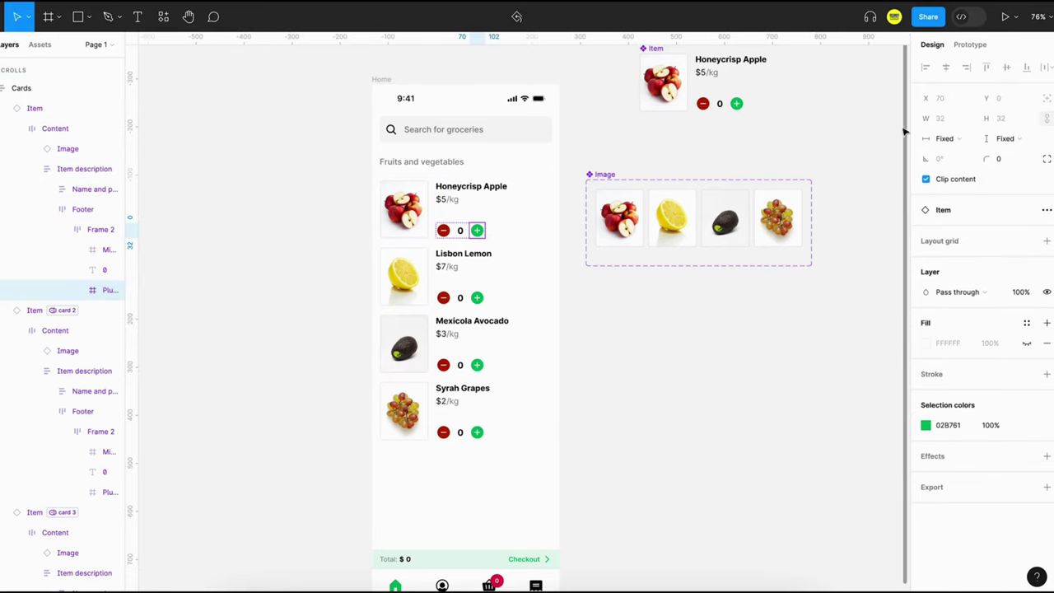
left_click(969, 47)
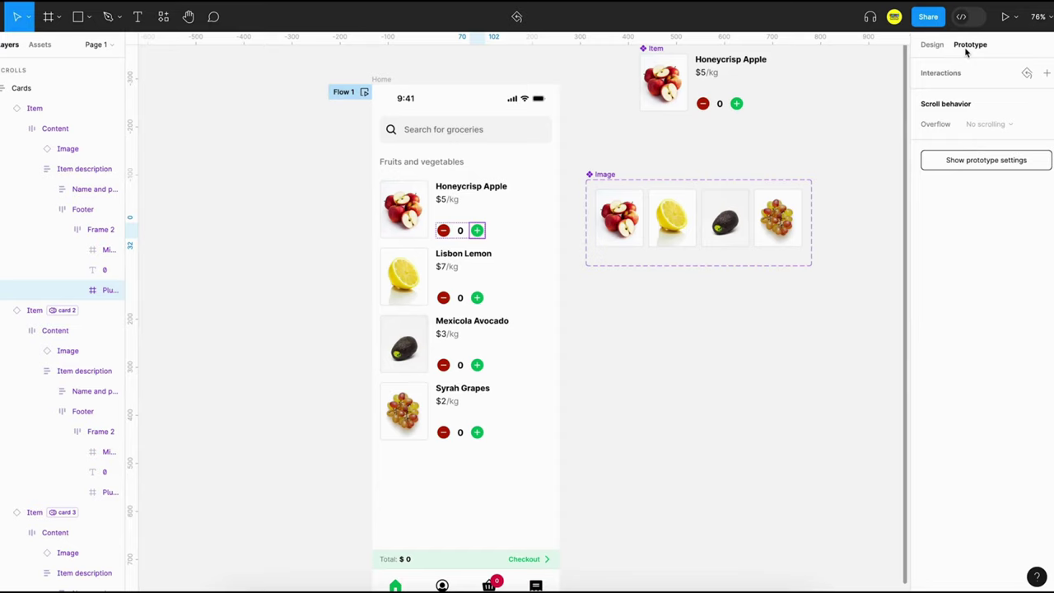
left_click(1047, 74)
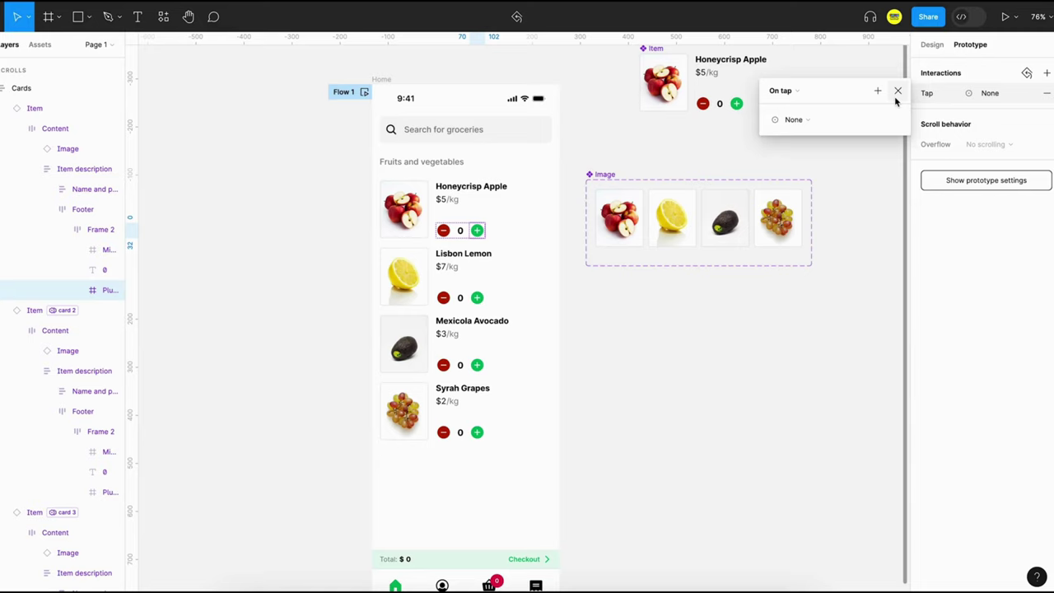
Step: Have the tap set number of units to 'number of units: card 1 + 1'
left_click(828, 122)
left_click(789, 201)
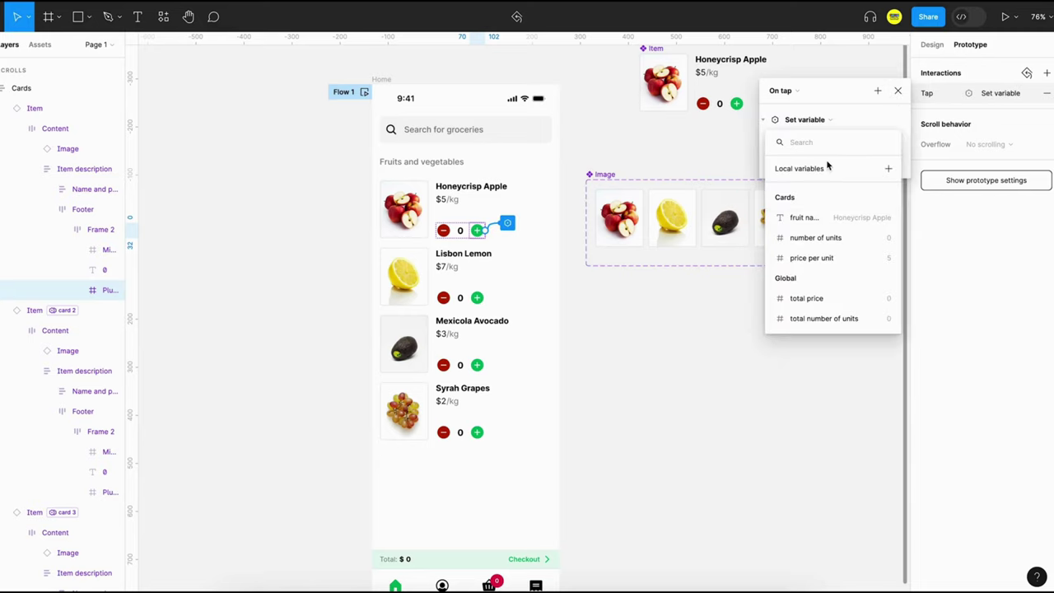
left_click(814, 237)
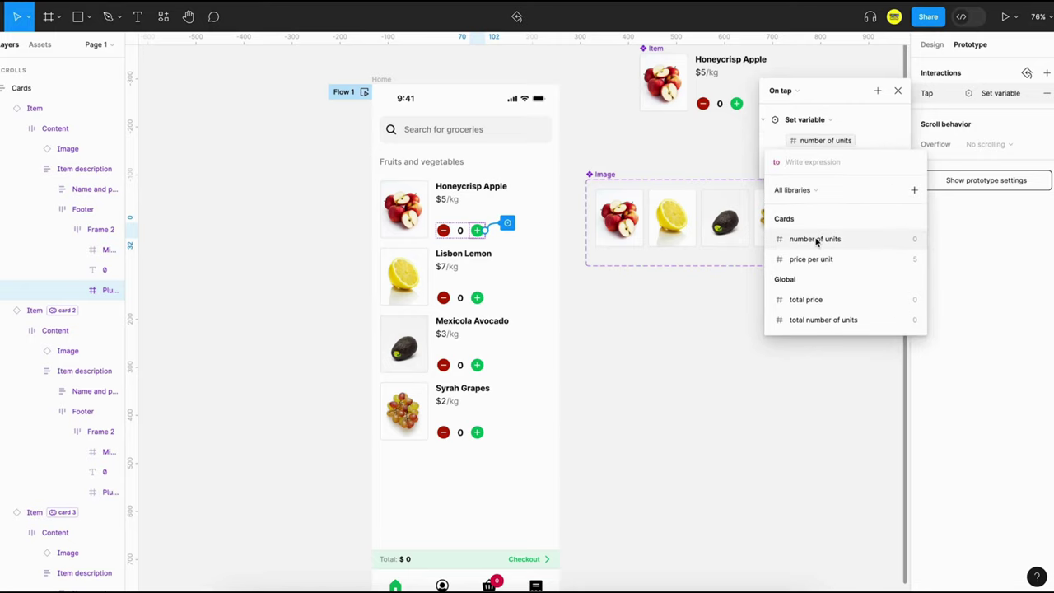
left_click(816, 239)
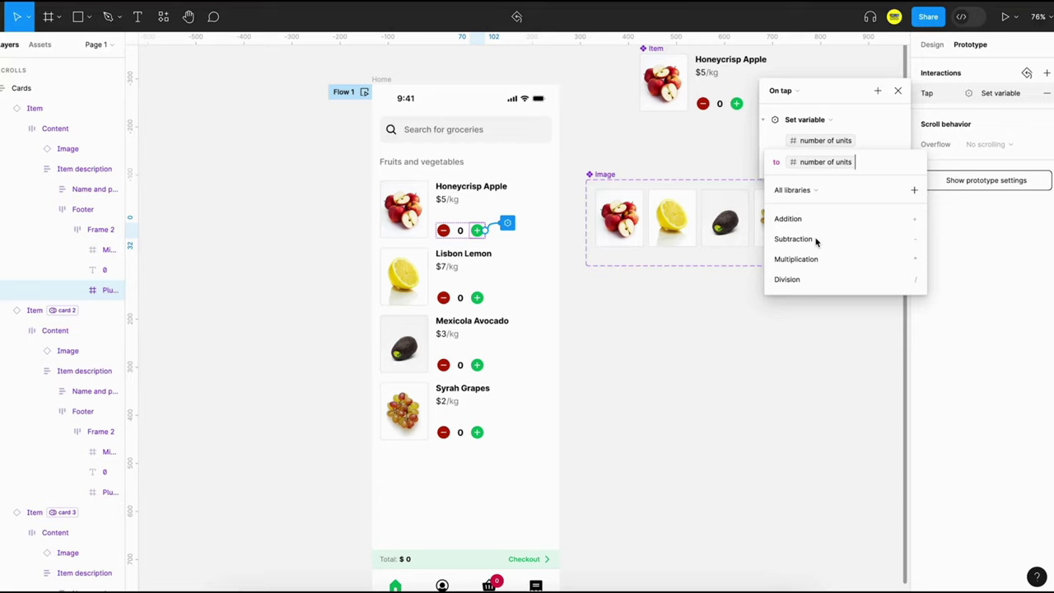
type("+1")
key("Return")
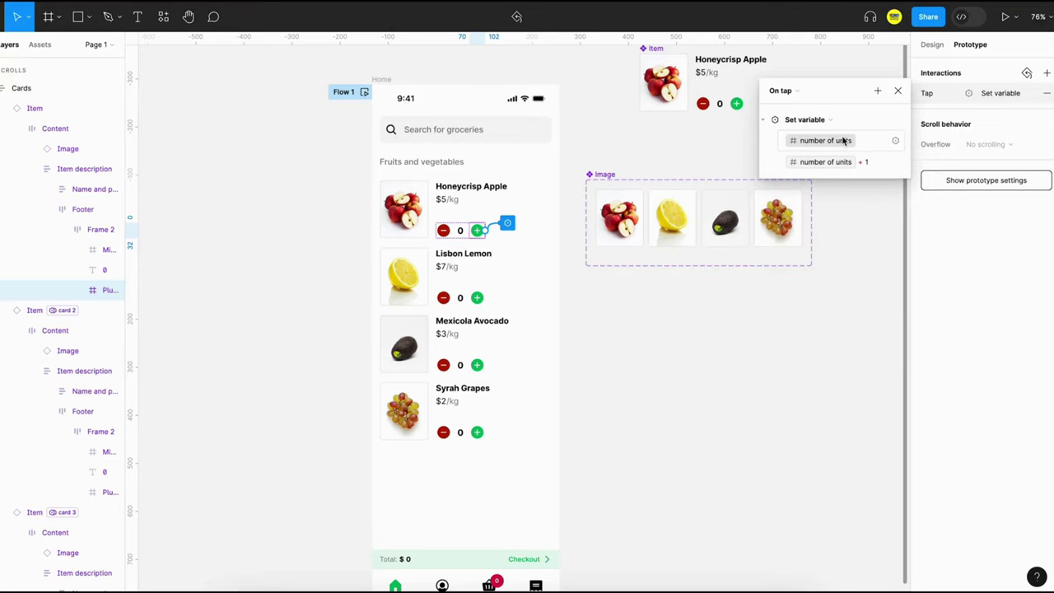
left_click(838, 162)
left_click(838, 163)
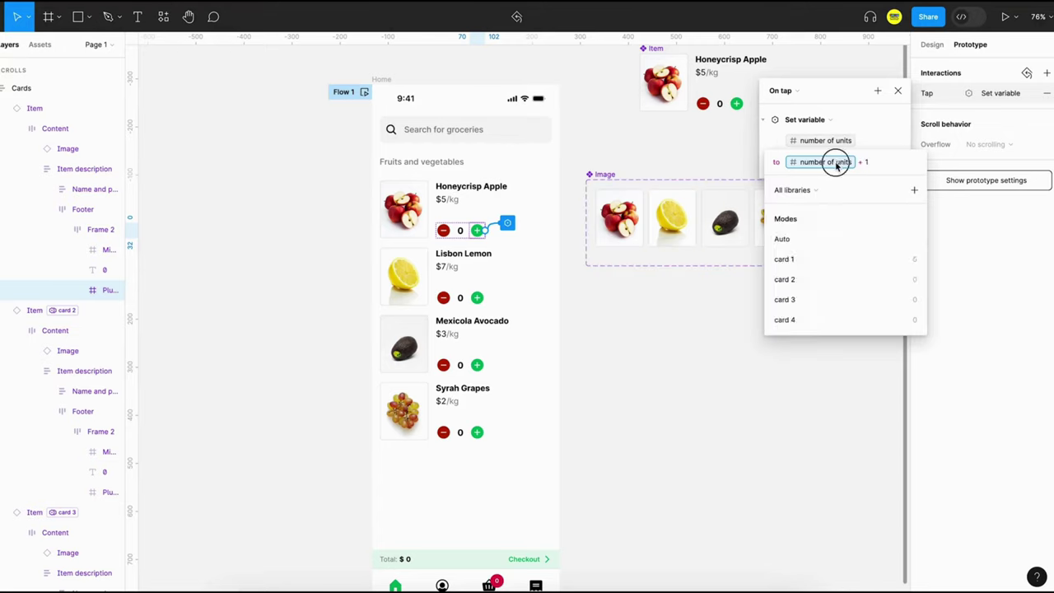
left_click(806, 259)
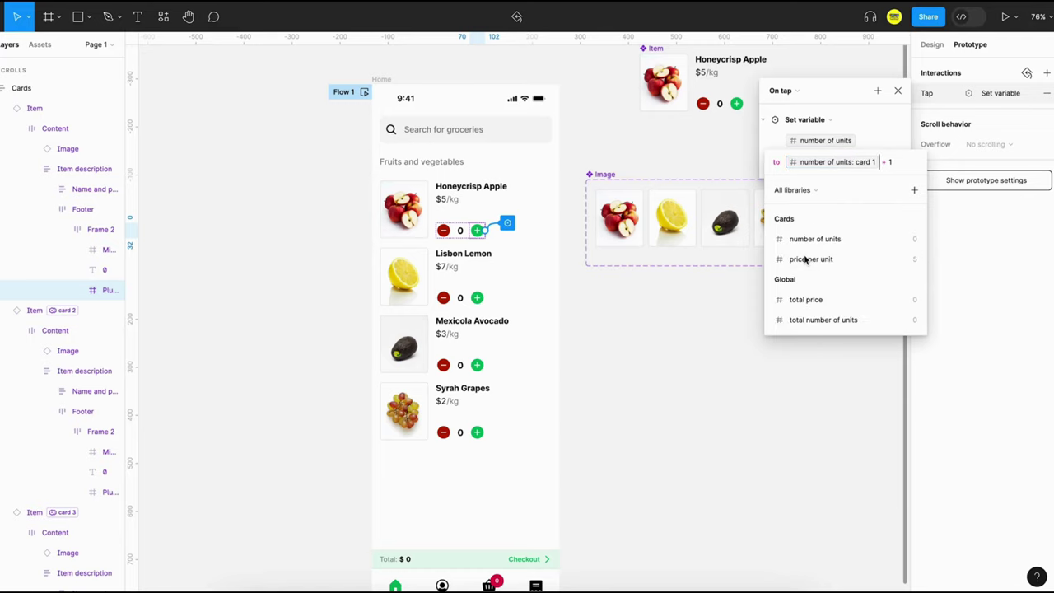
left_click(774, 120)
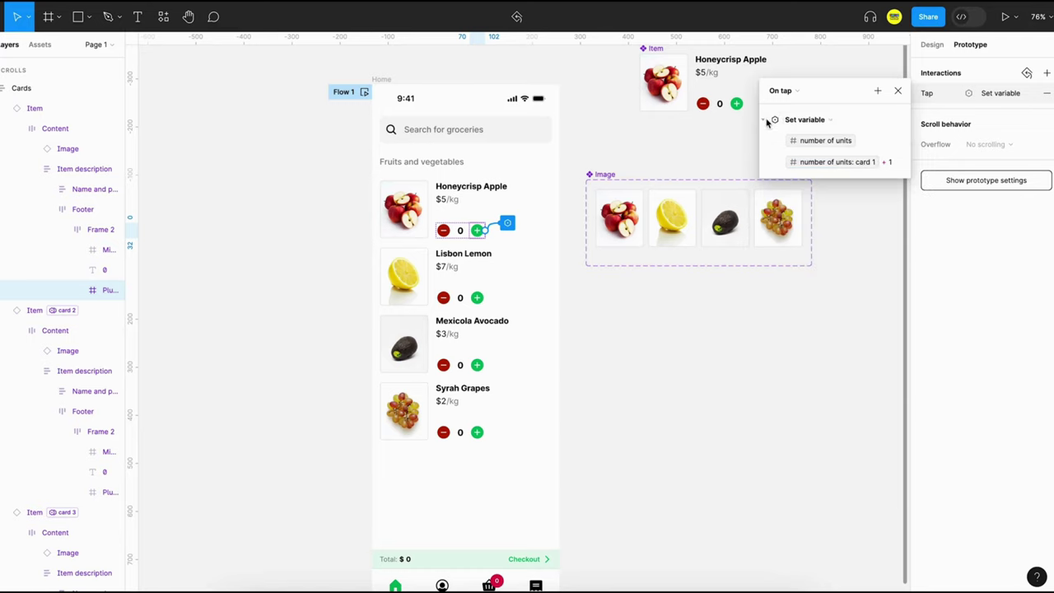
Step: Add a Set variable action: total price = total price + price per unit: card 1
left_click(882, 96)
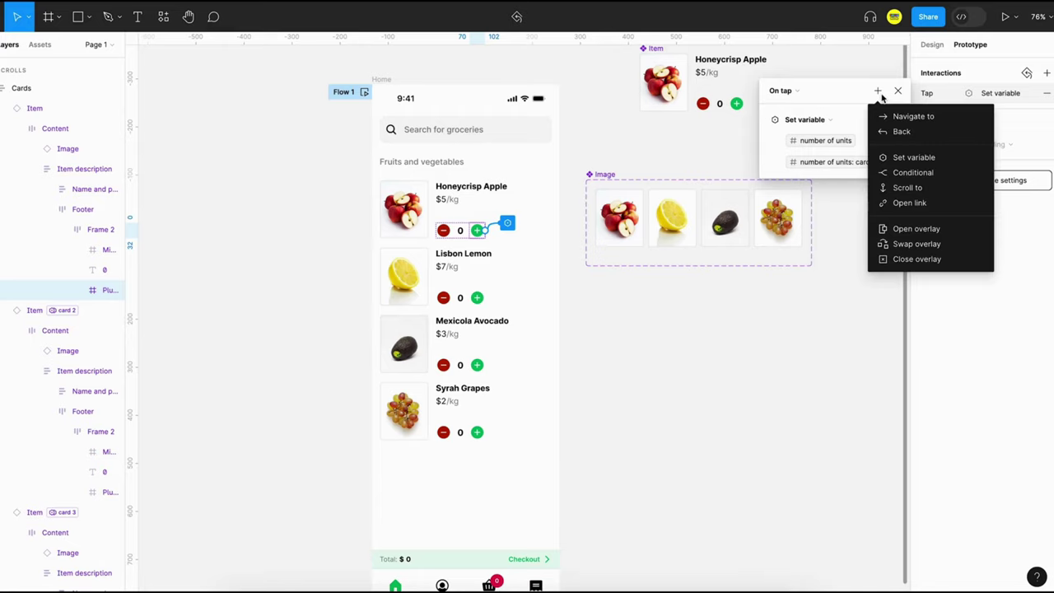
left_click(905, 168)
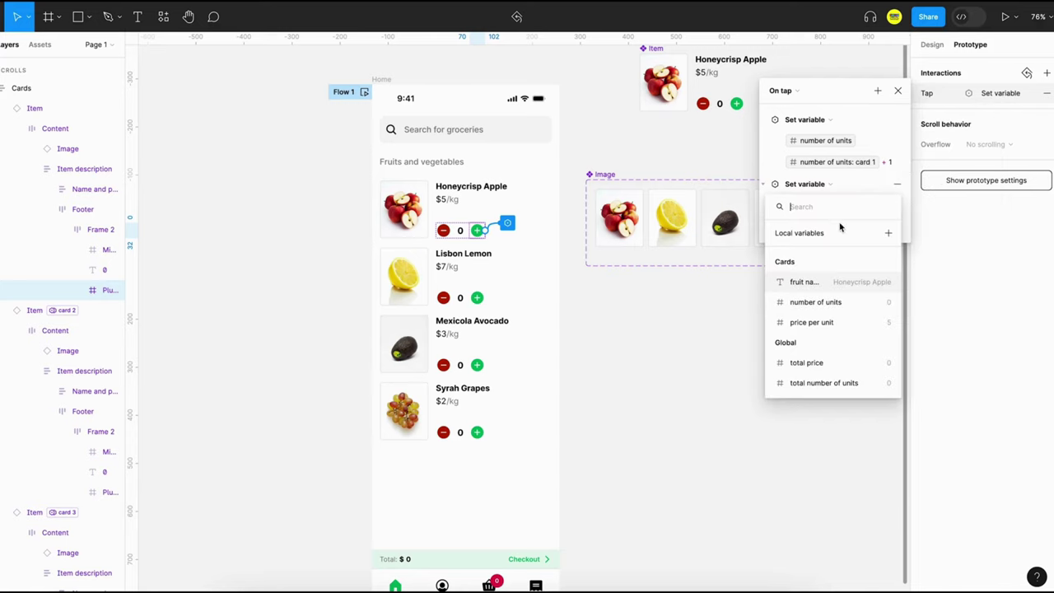
left_click(809, 363)
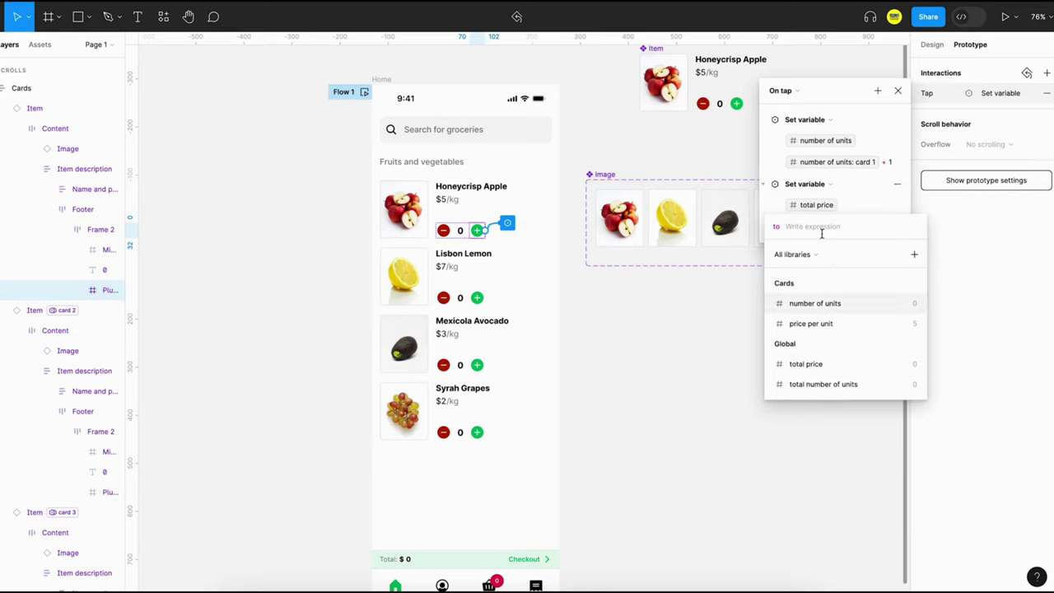
type("tot")
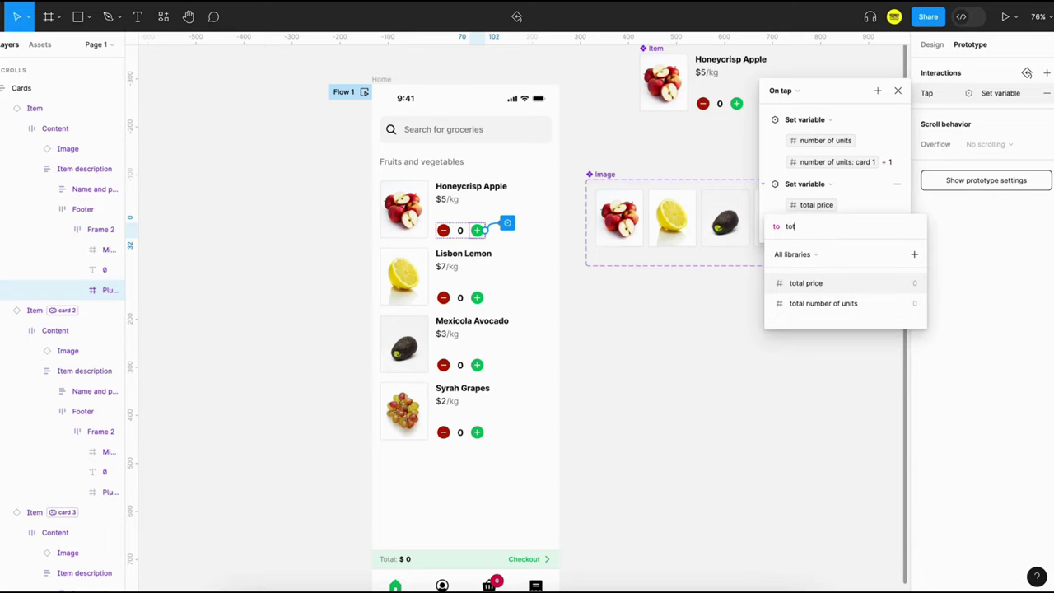
key("Return")
type("+")
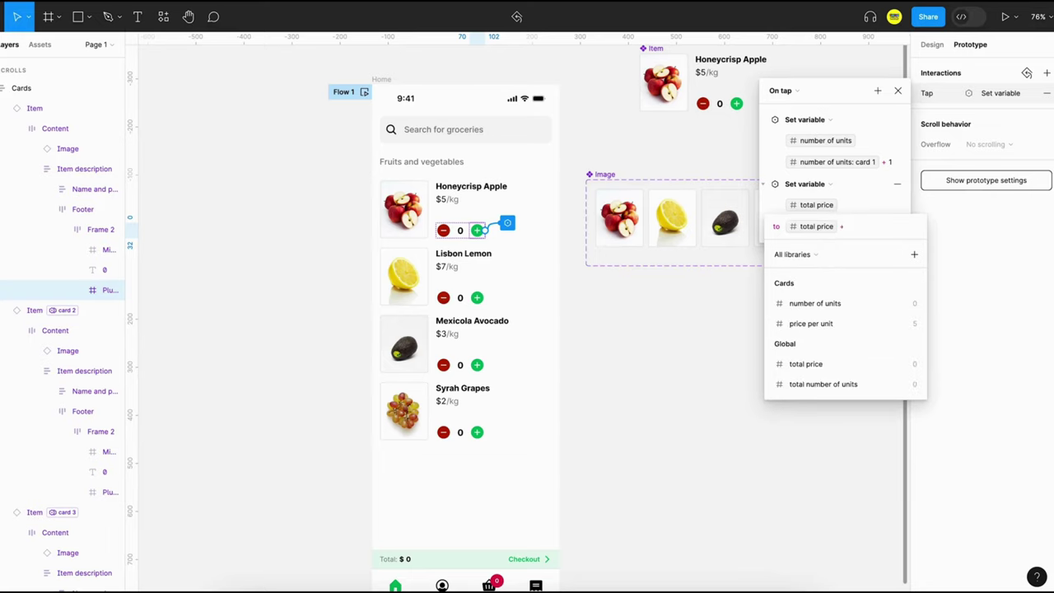
left_click(811, 323)
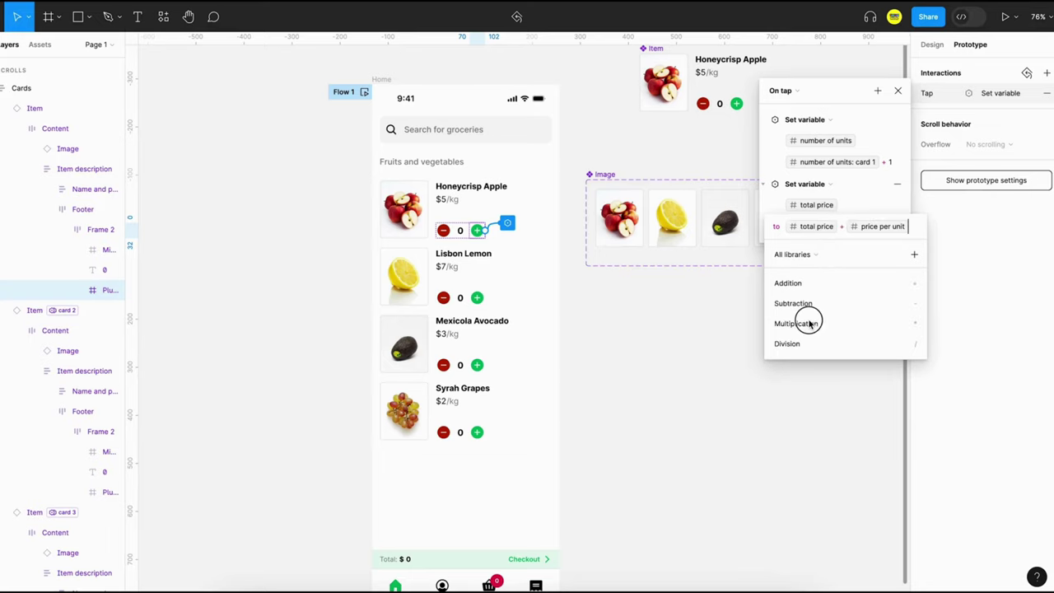
left_click(880, 229)
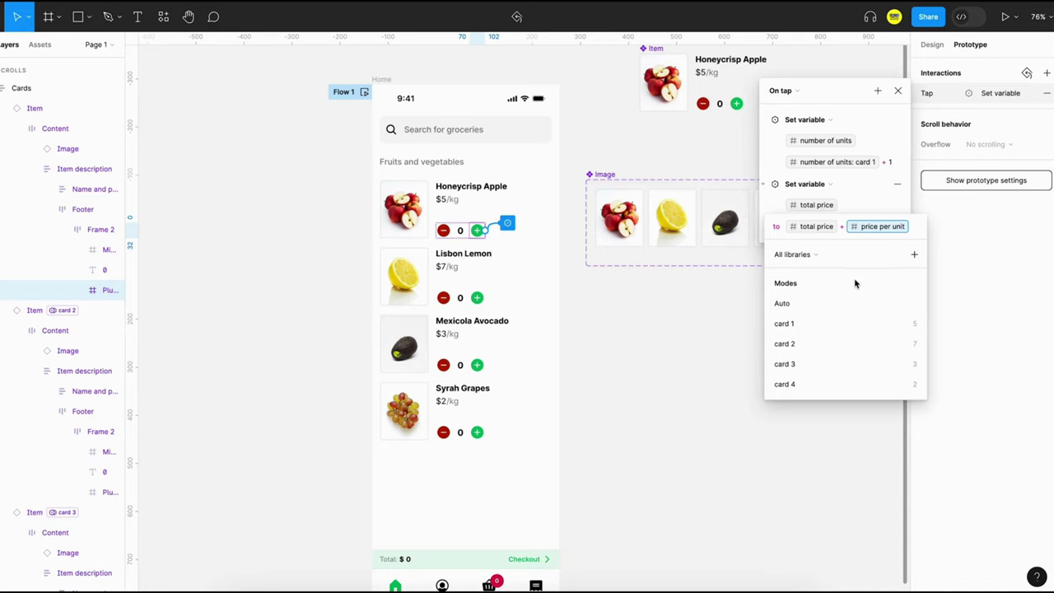
left_click(838, 326)
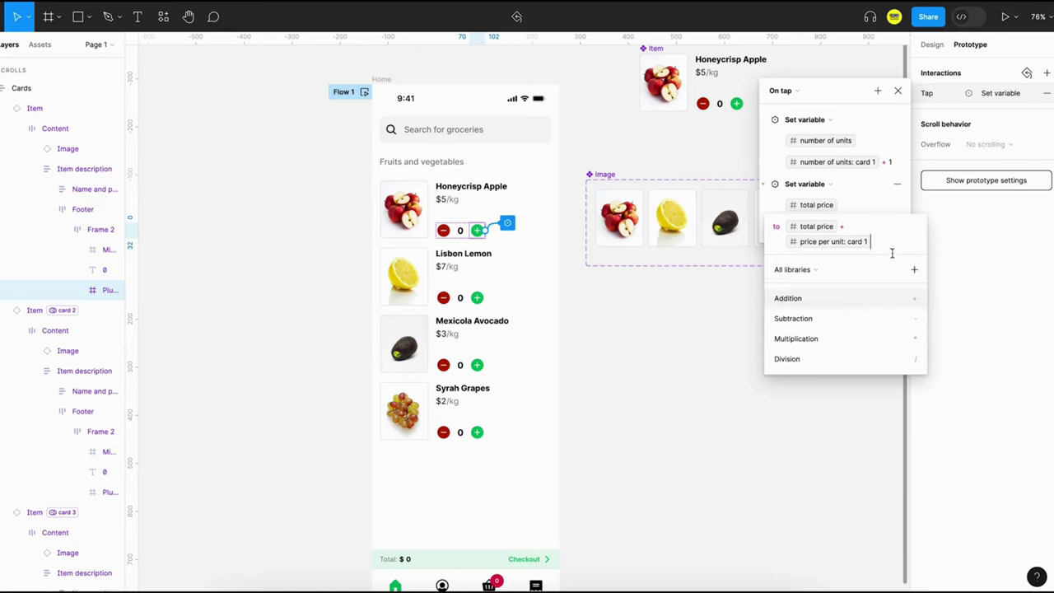
left_click(772, 194)
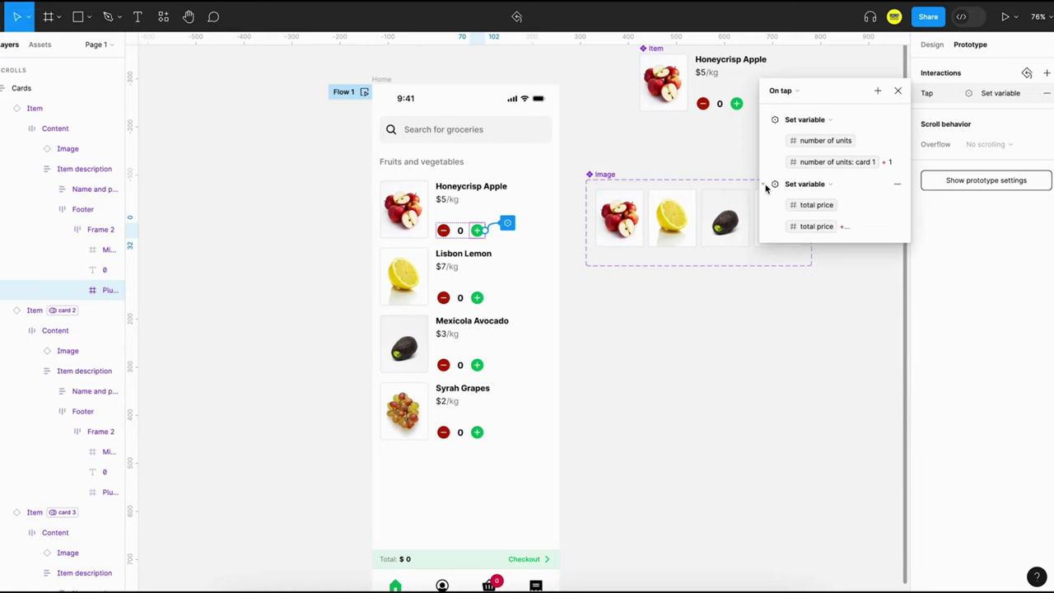
left_click(763, 184)
left_click(764, 121)
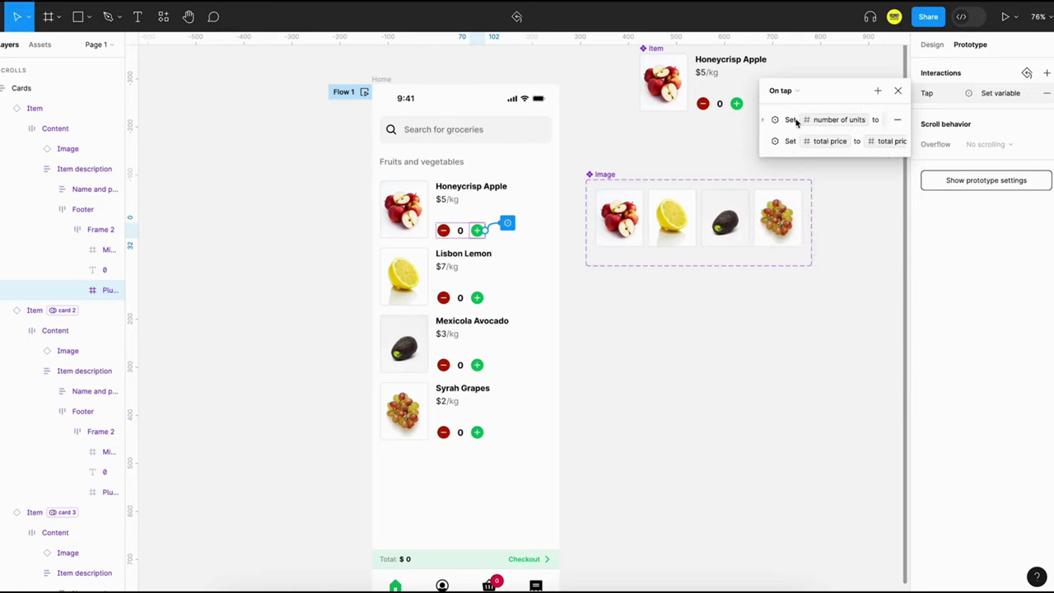
Step: Add a third action setting total number of units to 'total number of units + 1'
left_click(877, 91)
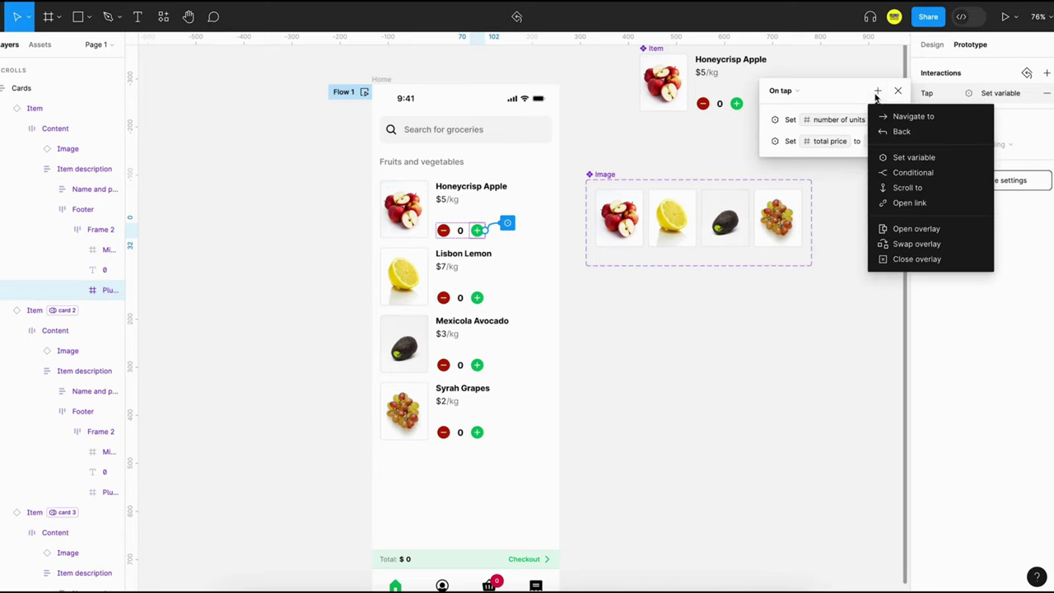
left_click(903, 163)
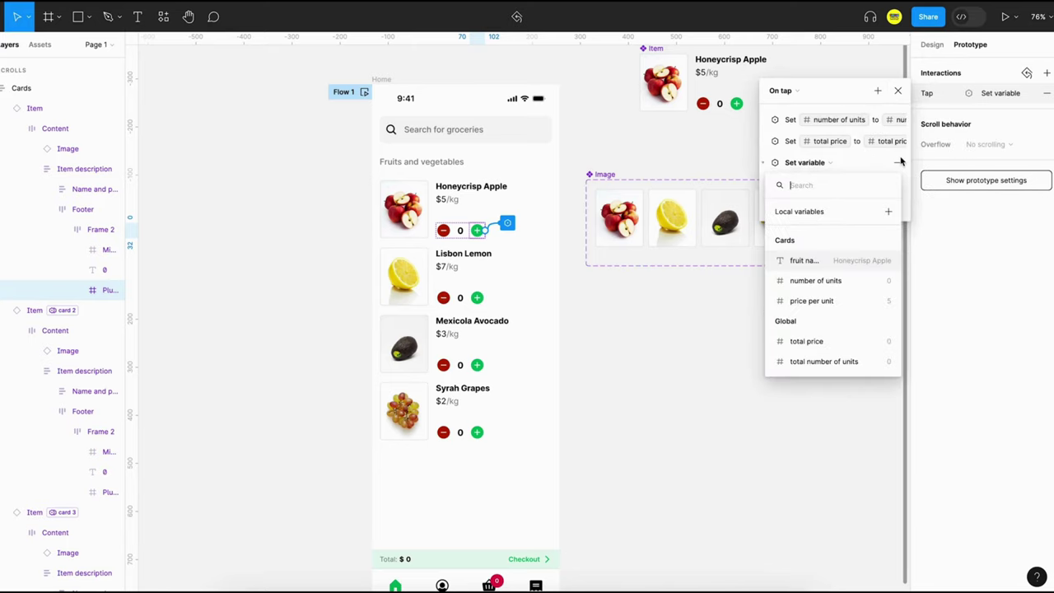
left_click(824, 361)
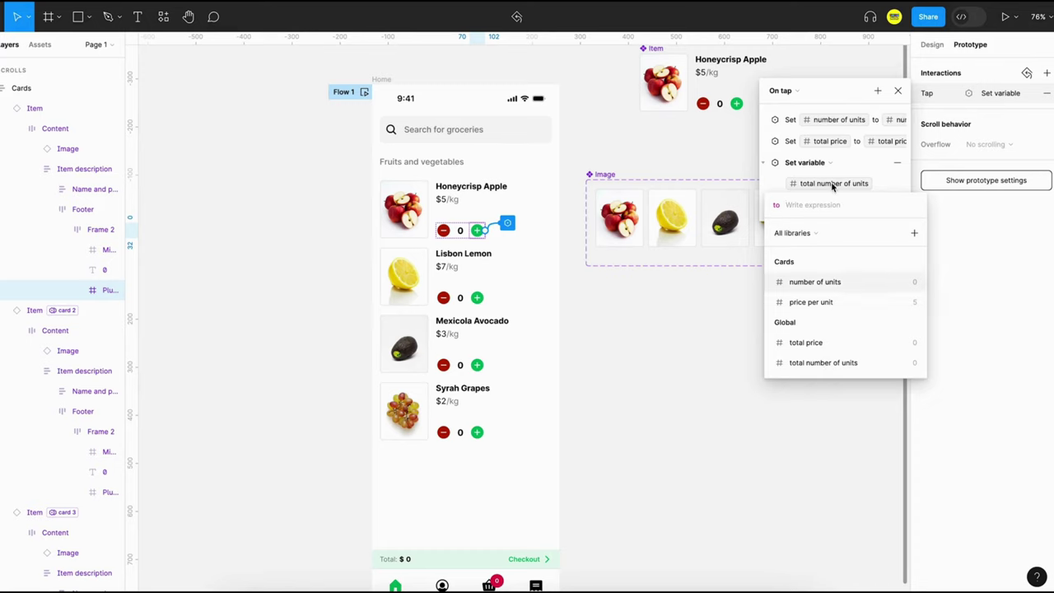
type("total")
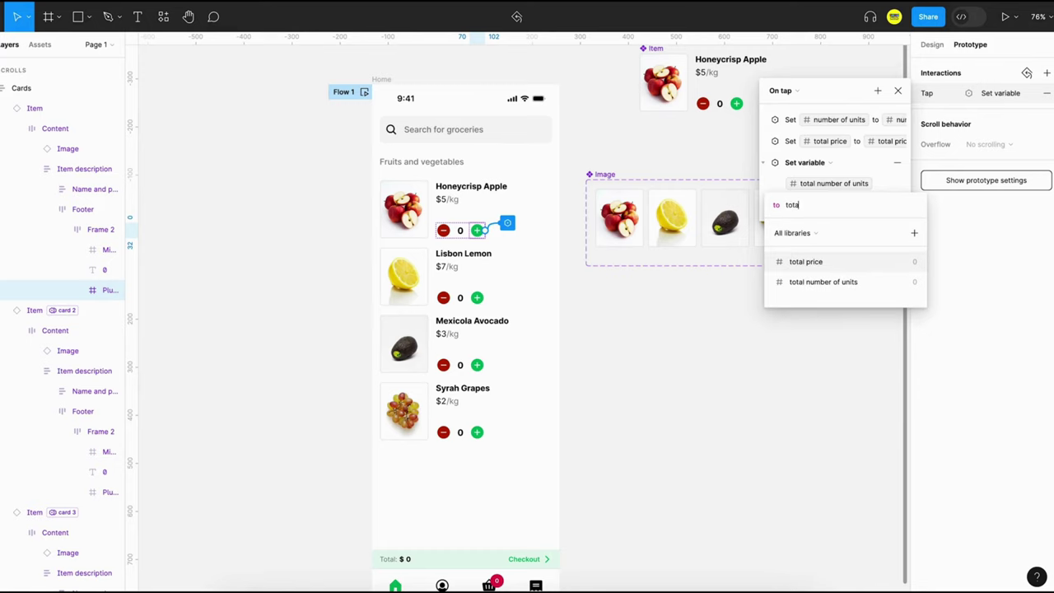
left_click(857, 282)
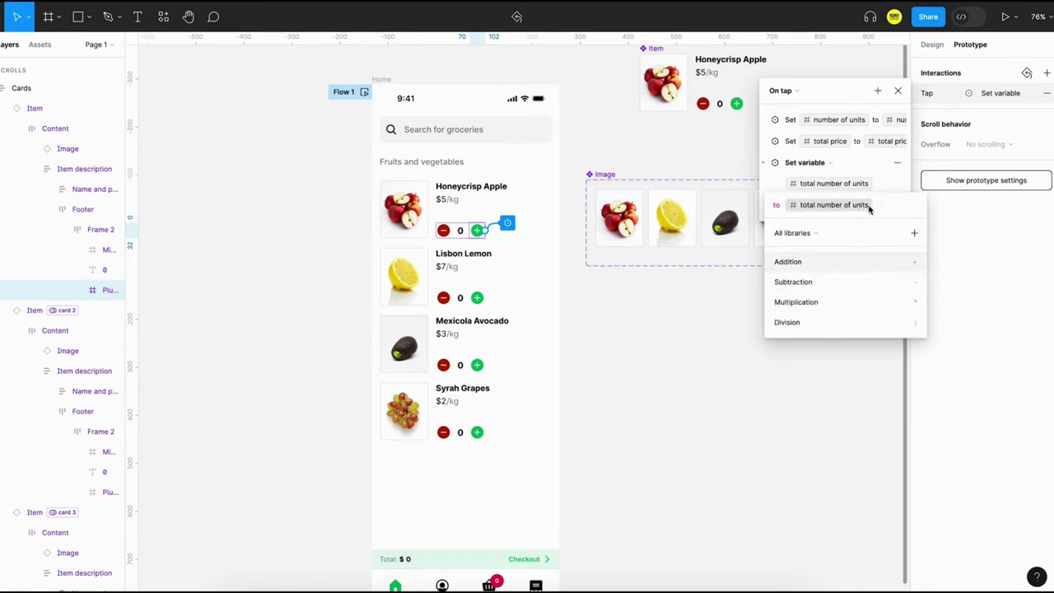
type("+ 1")
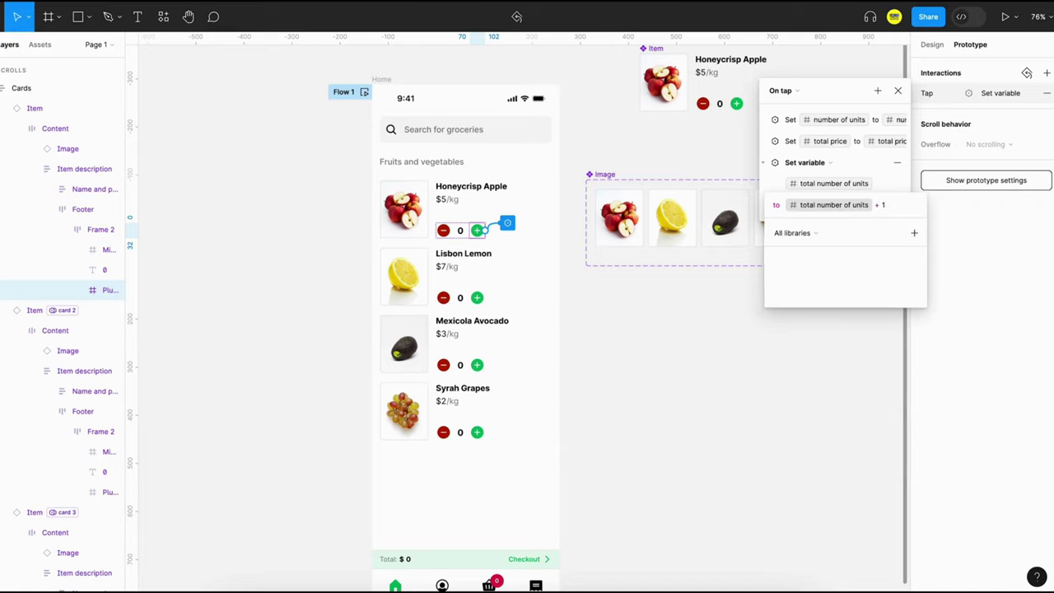
key("Return")
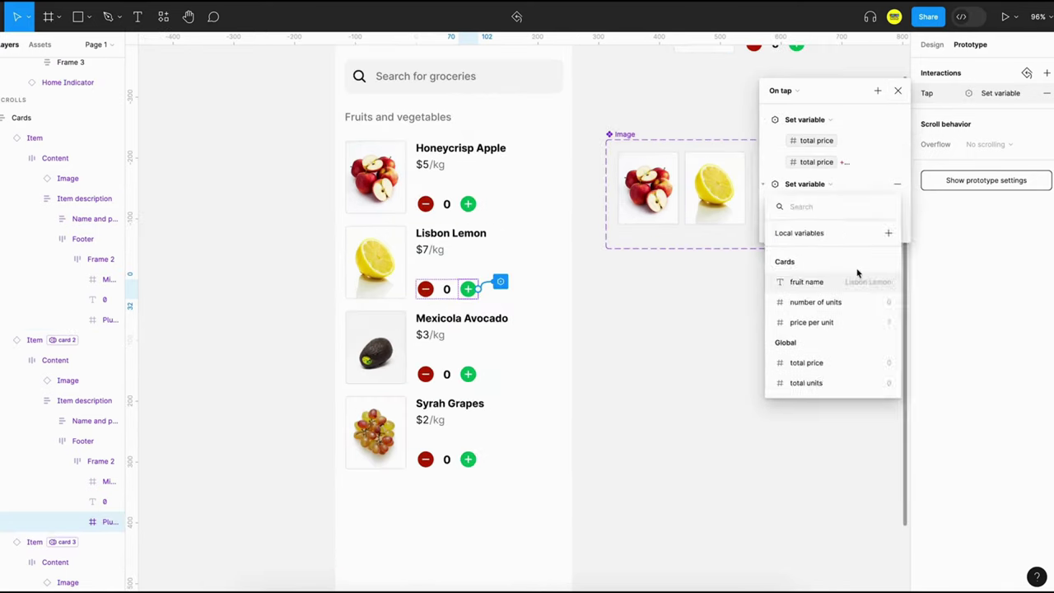
Step: Add another action to the Lemon plus button and search for a 'tot' variable
left_click(877, 91)
type("toa")
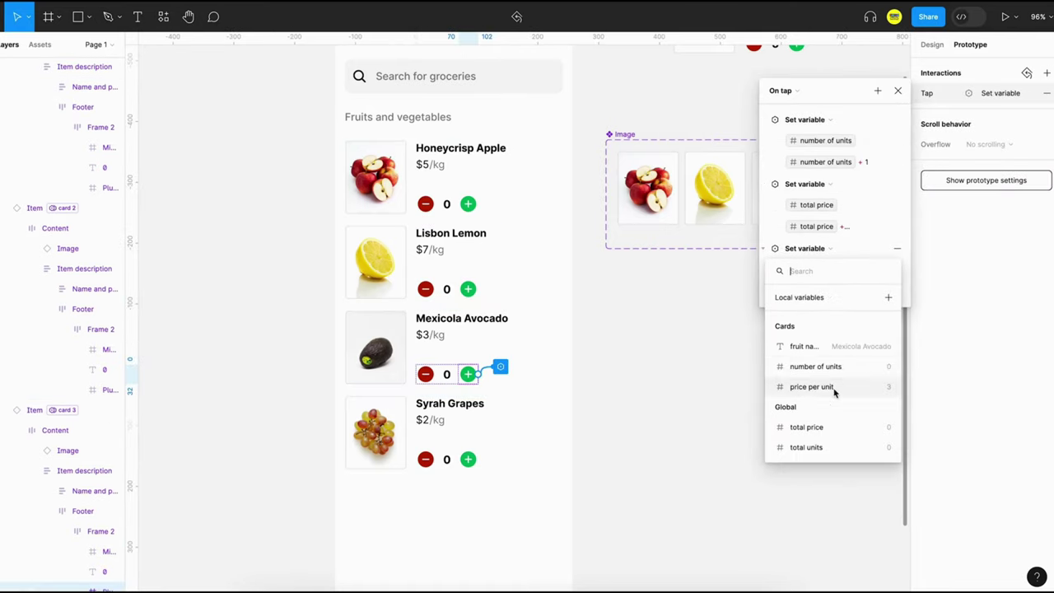
type("tot")
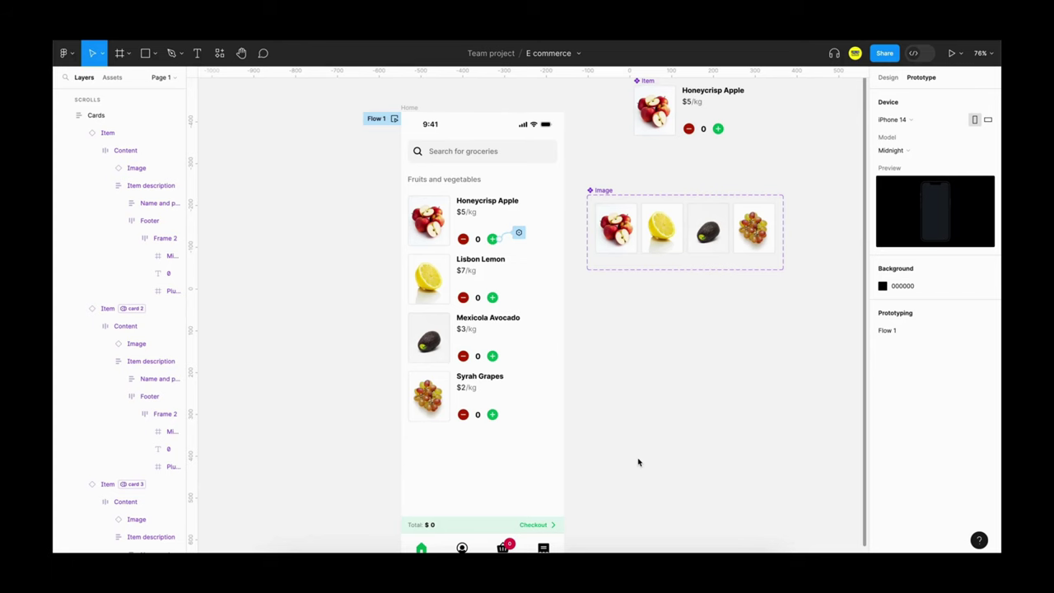
Step: Give the apple card's minus button an On tap Set variable action
left_click(464, 241)
double_click(464, 240)
double_click(461, 238)
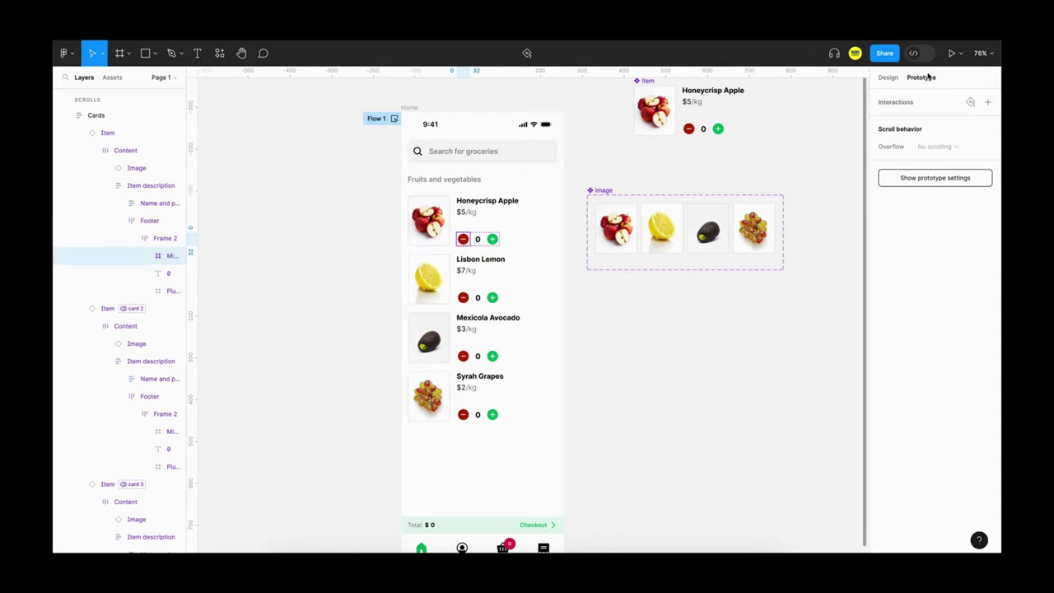
left_click(988, 102)
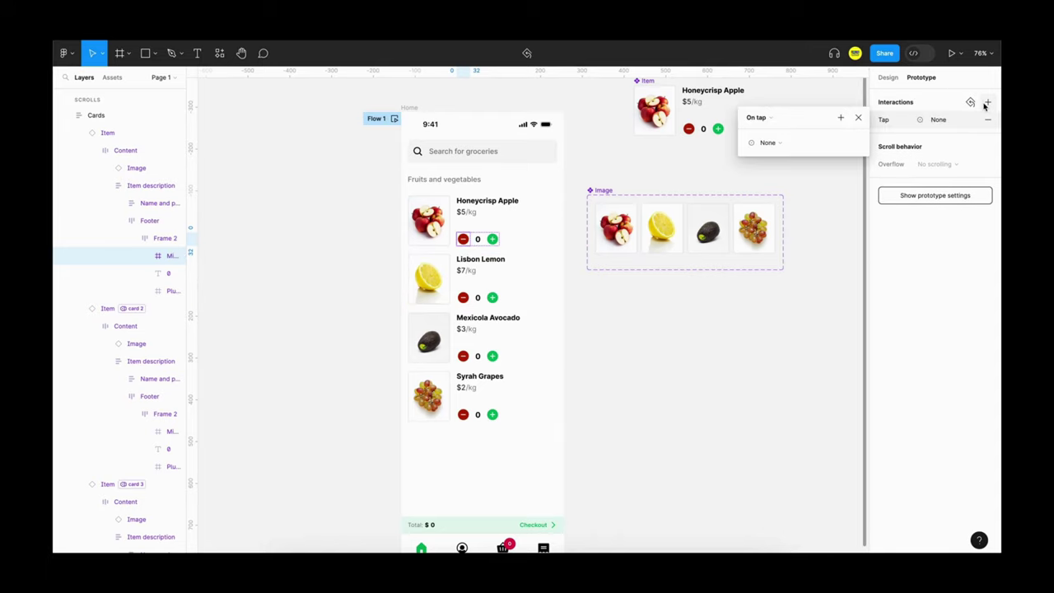
left_click(772, 145)
left_click(783, 211)
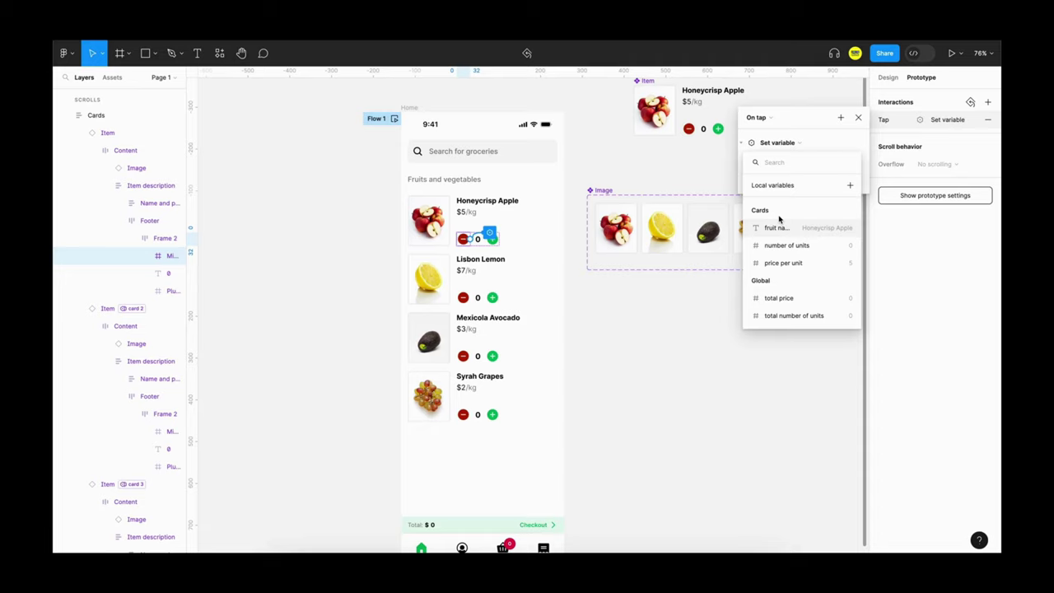
Step: Target number of units and write the expression 'number of units - 1'
left_click(787, 245)
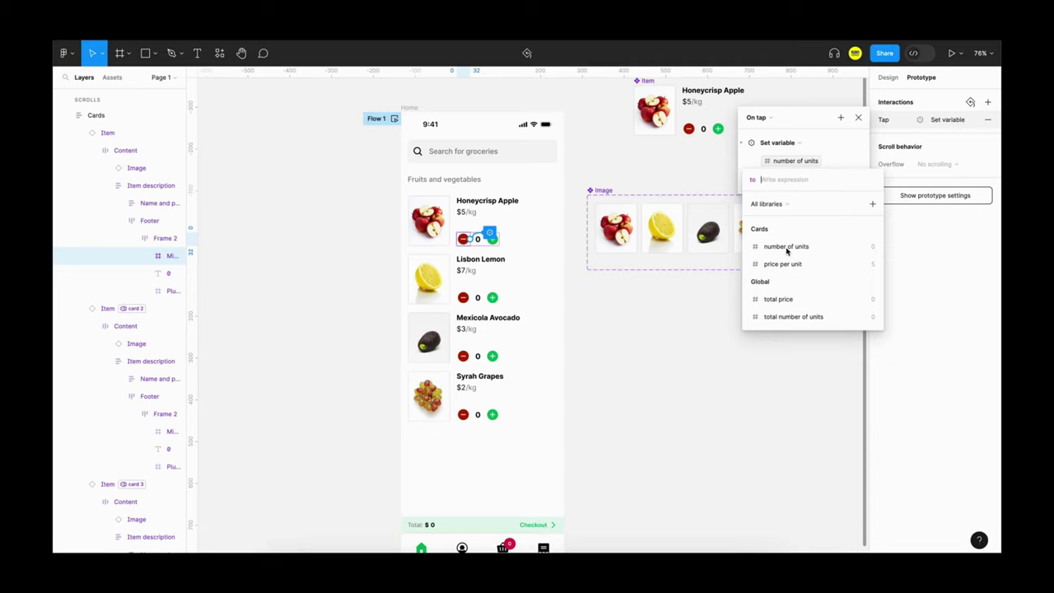
type("nu")
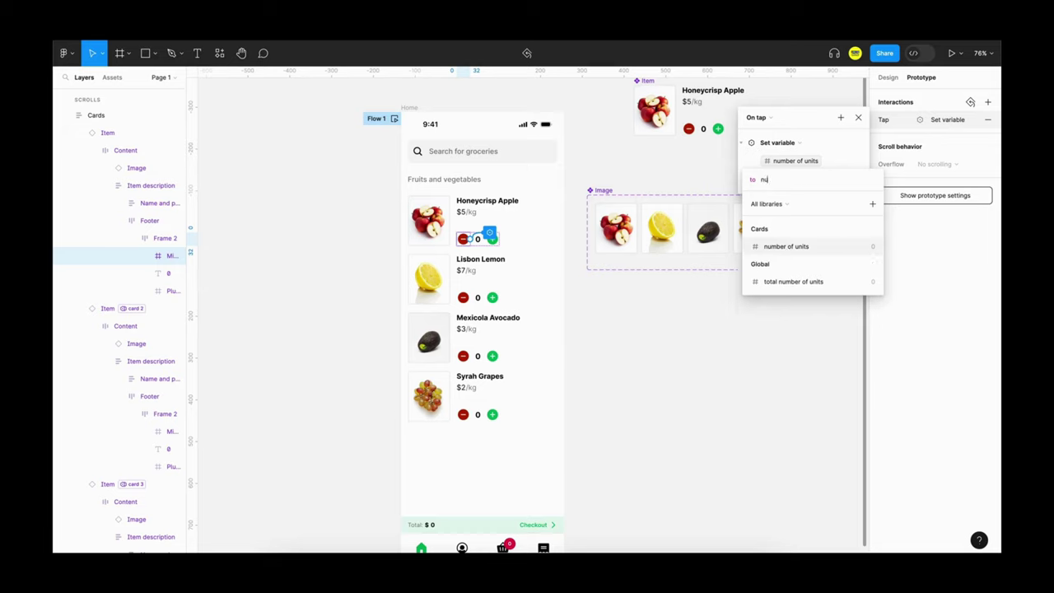
key("Return")
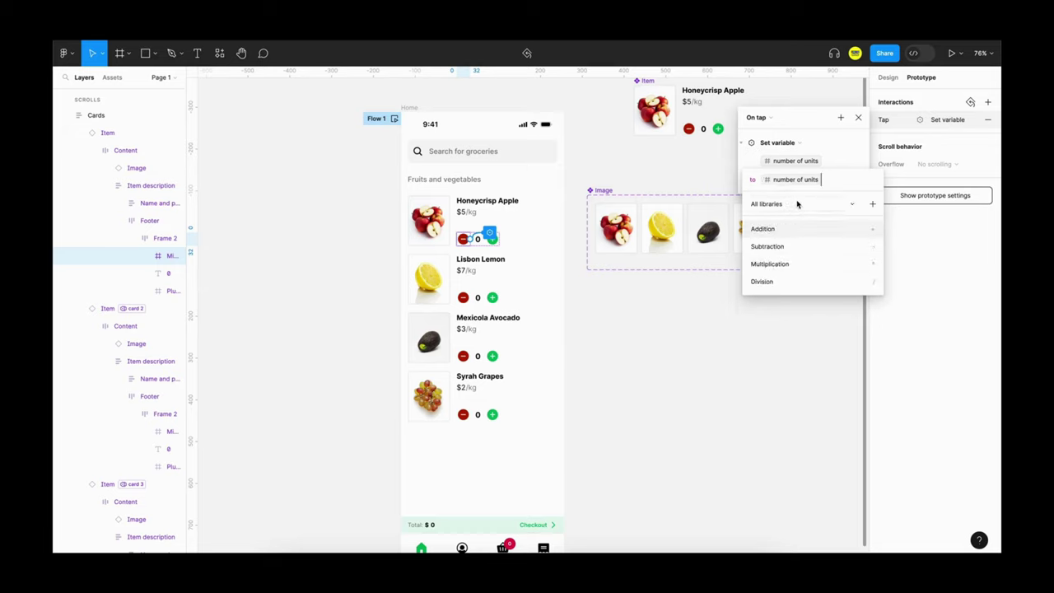
type("-1")
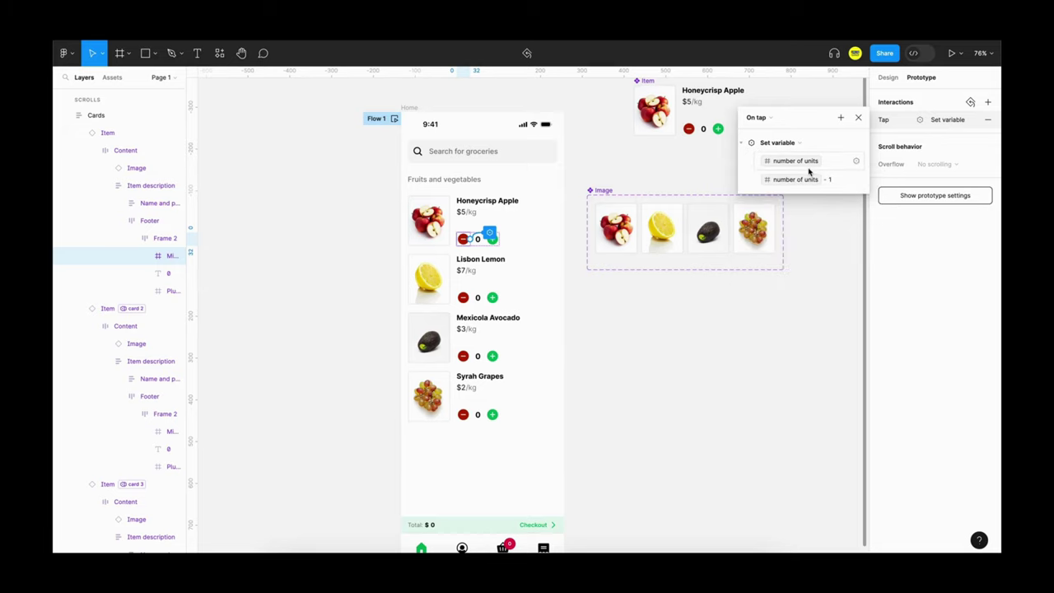
left_click(803, 182)
left_click(803, 181)
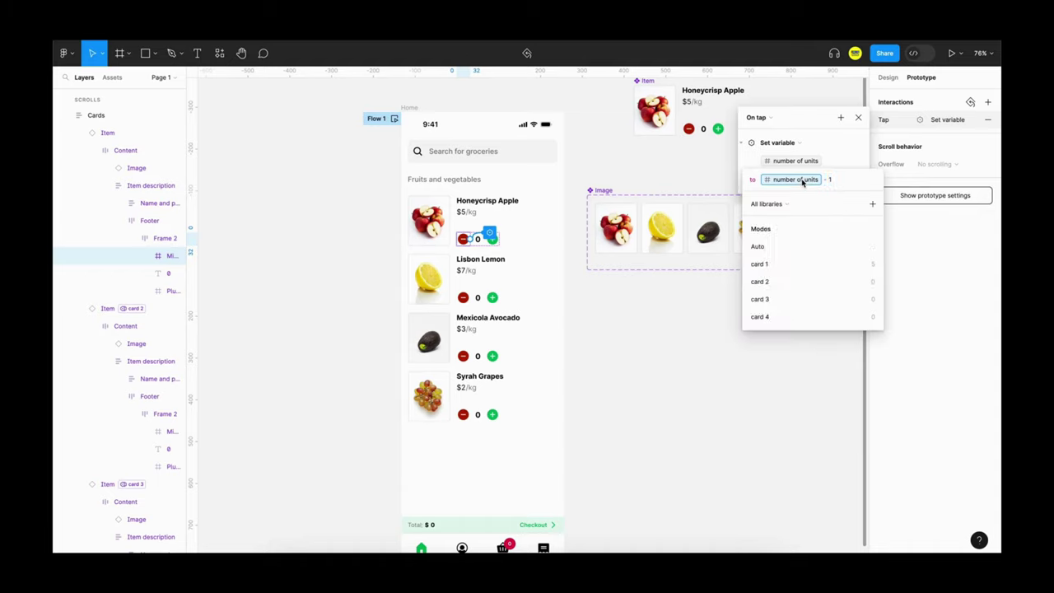
Step: Tie the number of units reference to card 1 and add a second Set variable action
left_click(759, 264)
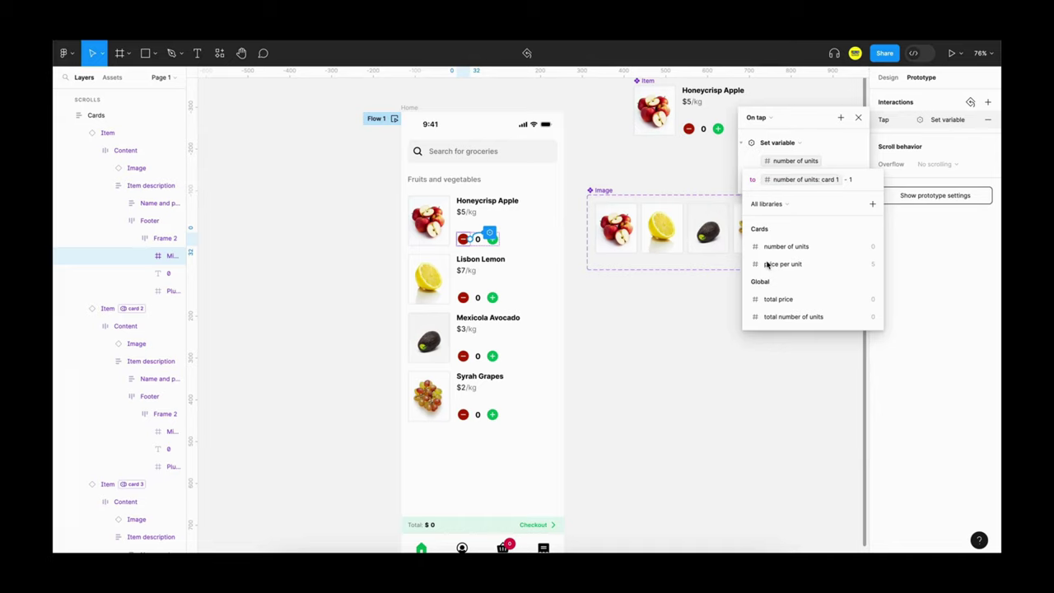
key("Return")
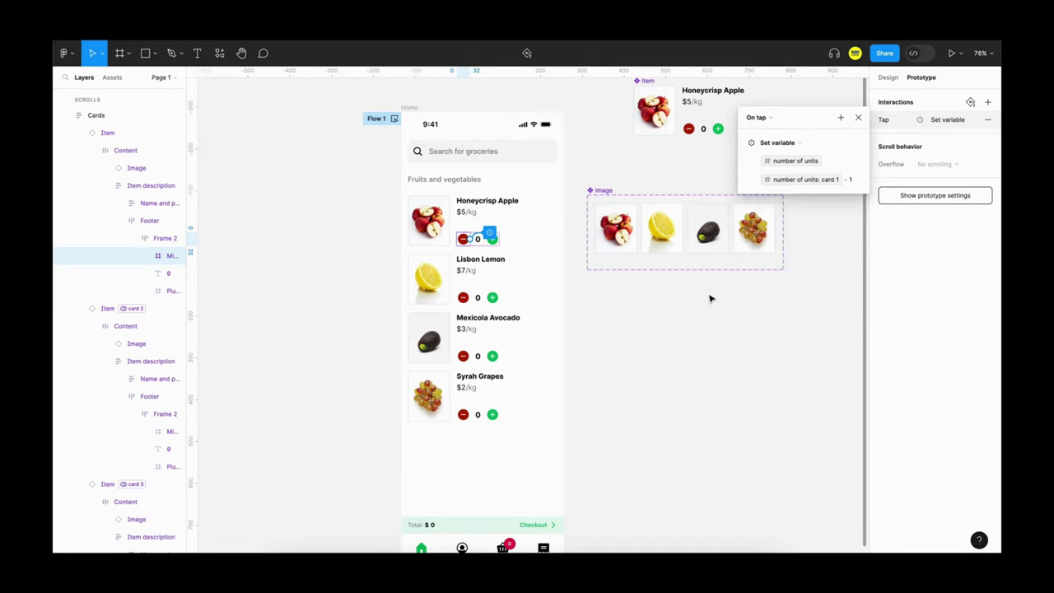
left_click(841, 118)
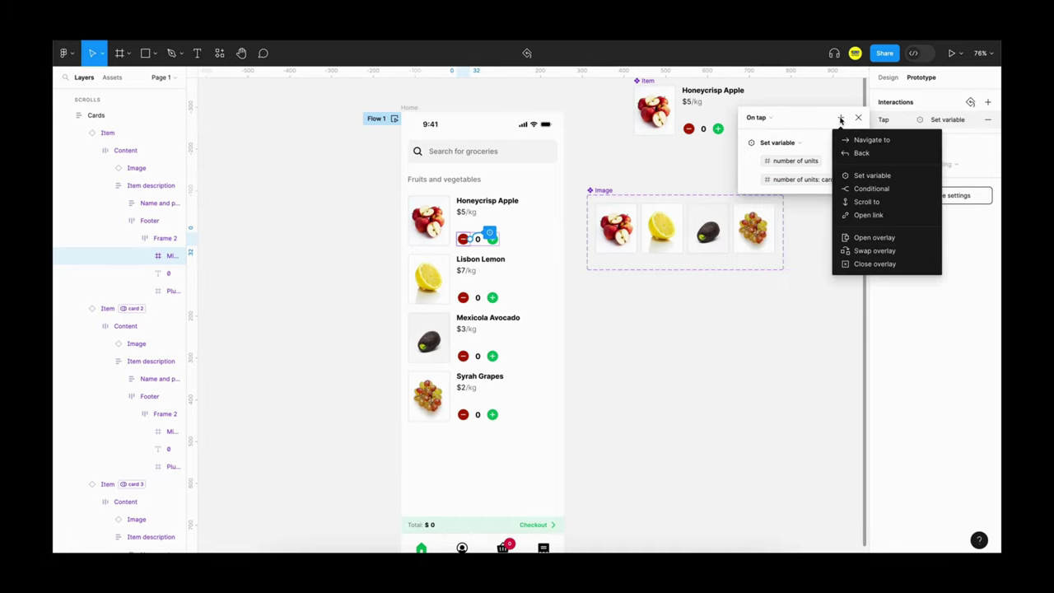
left_click(872, 175)
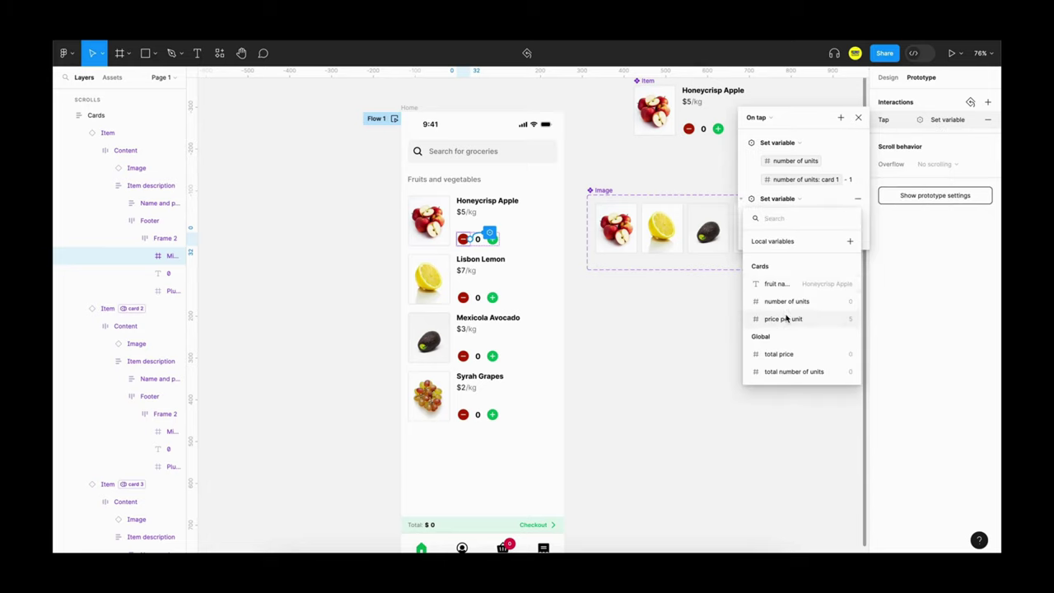
Step: Set total price to 'total price - price per unit' using the card 2 mode
type("tot")
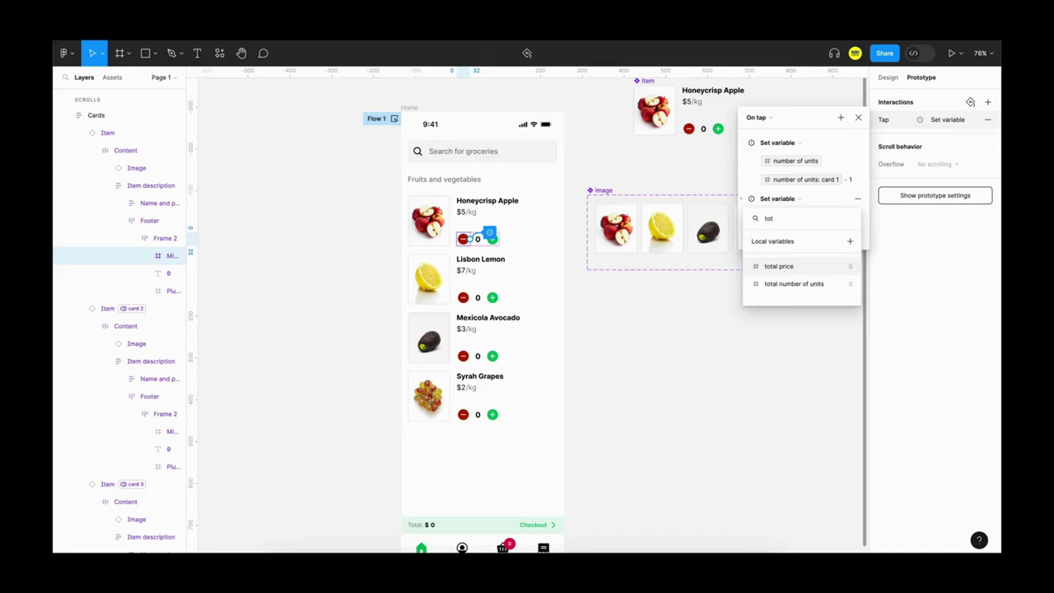
key("Return")
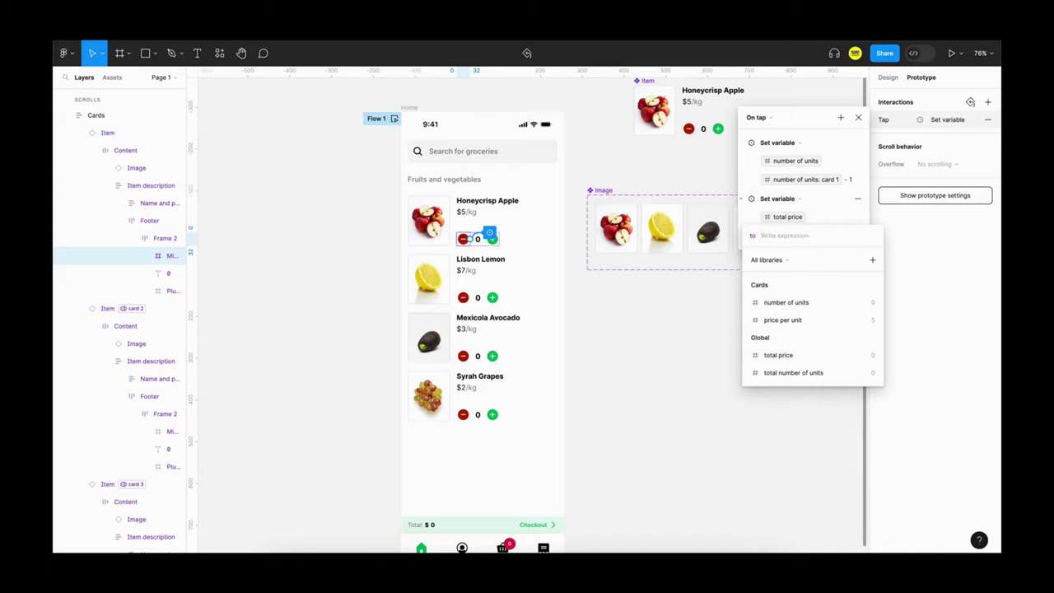
type("tota")
key("Return")
type("-pr")
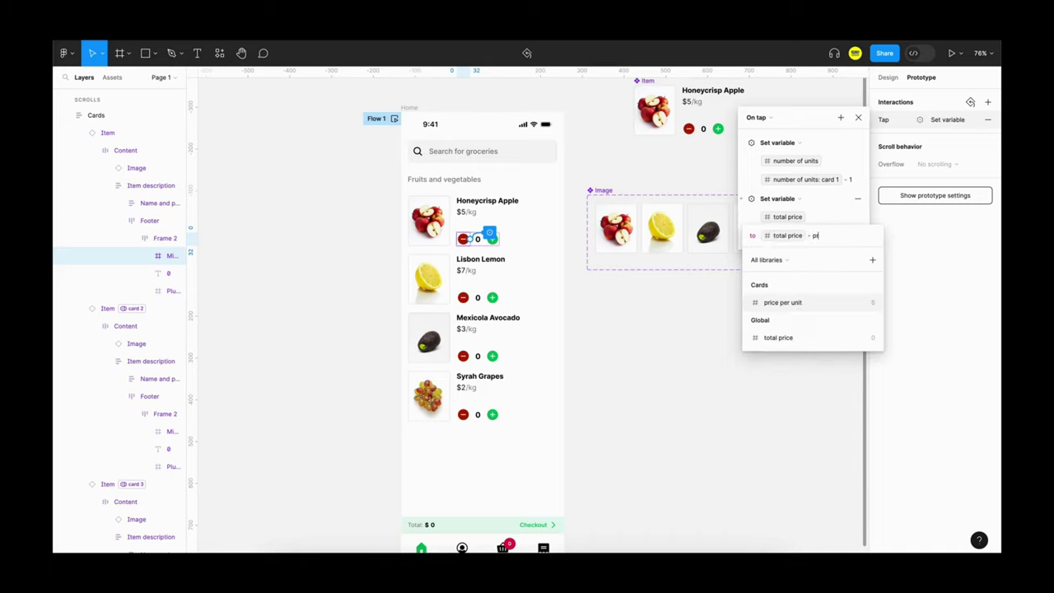
left_click(782, 303)
left_click(840, 236)
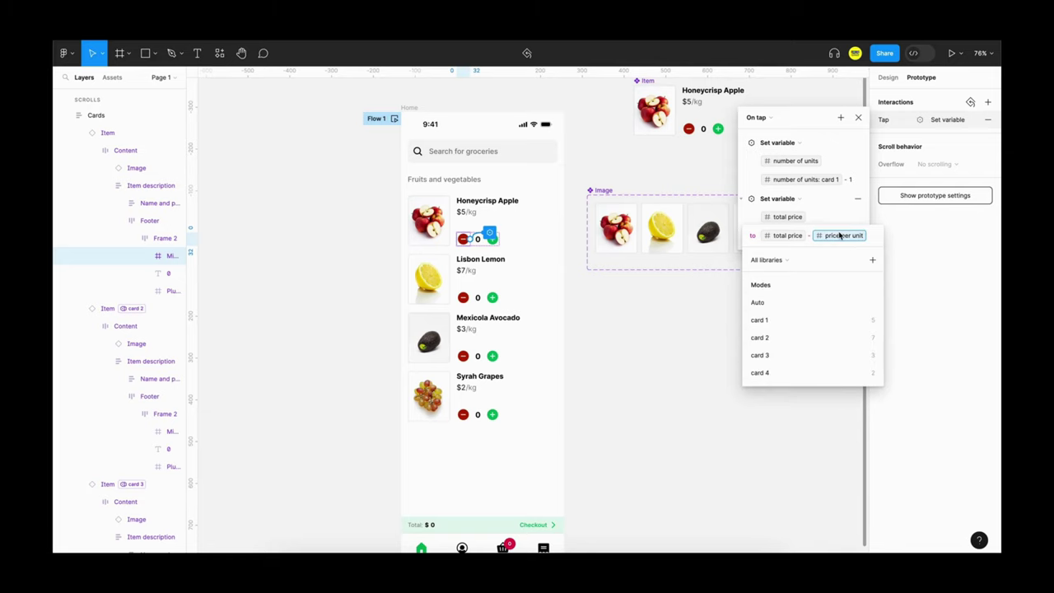
left_click(781, 341)
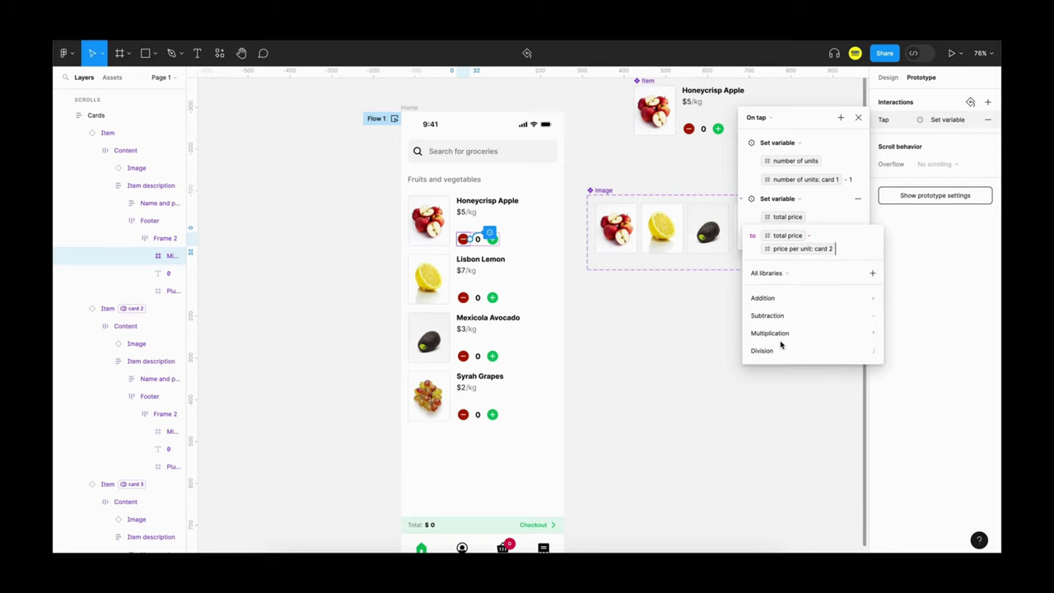
left_click(843, 125)
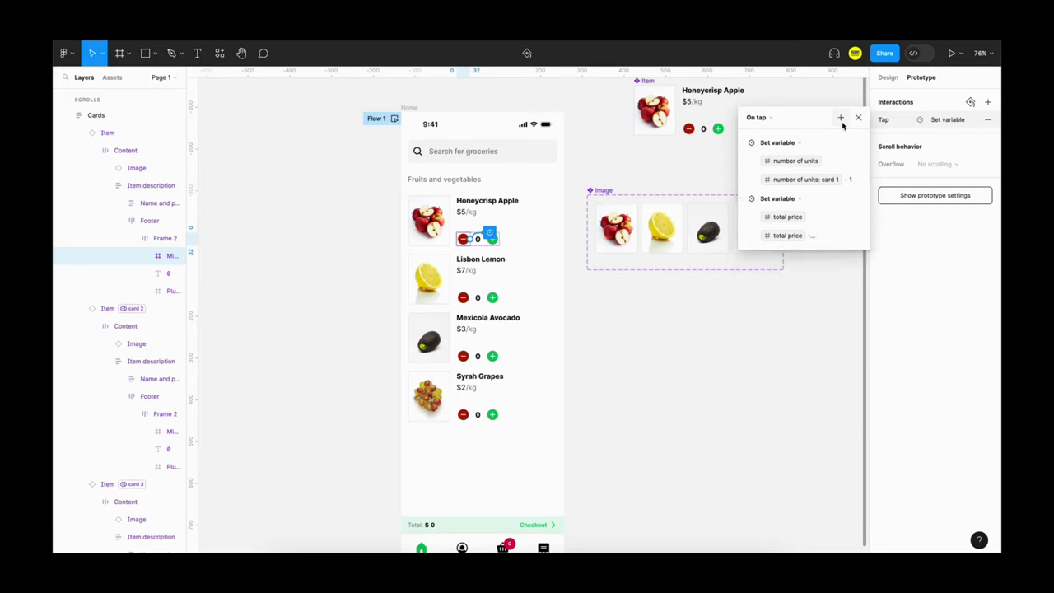
Step: Add a third action setting total number of units to 'total number of units - 1', then close the editor
left_click(842, 120)
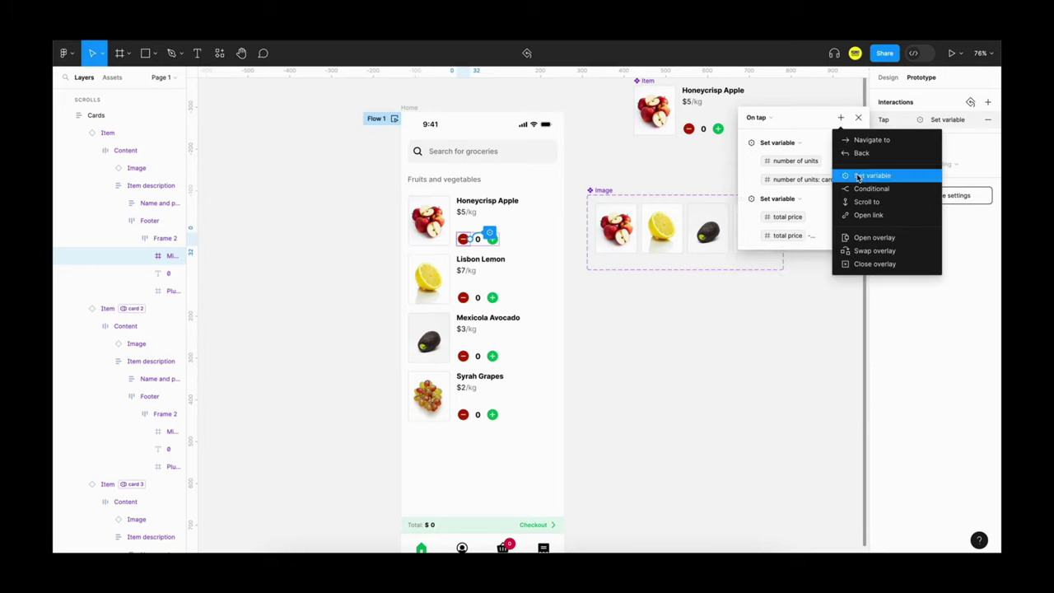
left_click(859, 177)
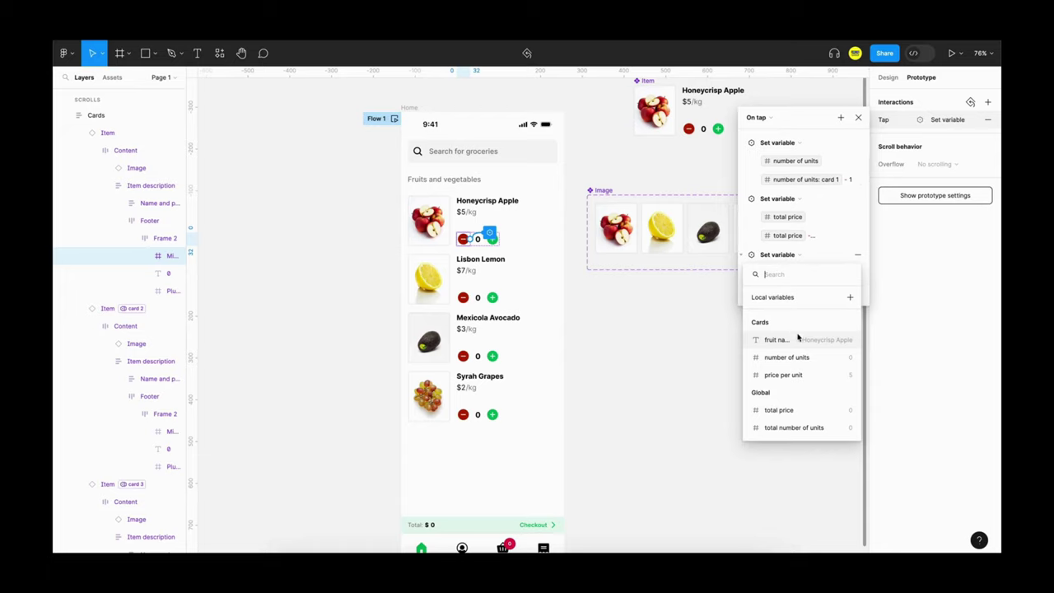
left_click(778, 427)
type("to")
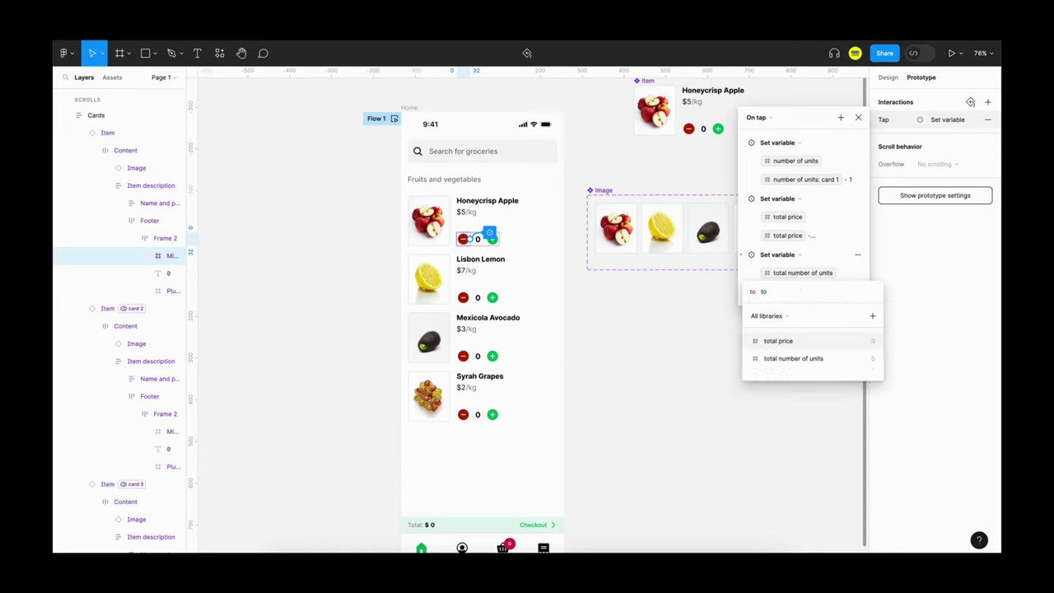
key("Down")
key("Return")
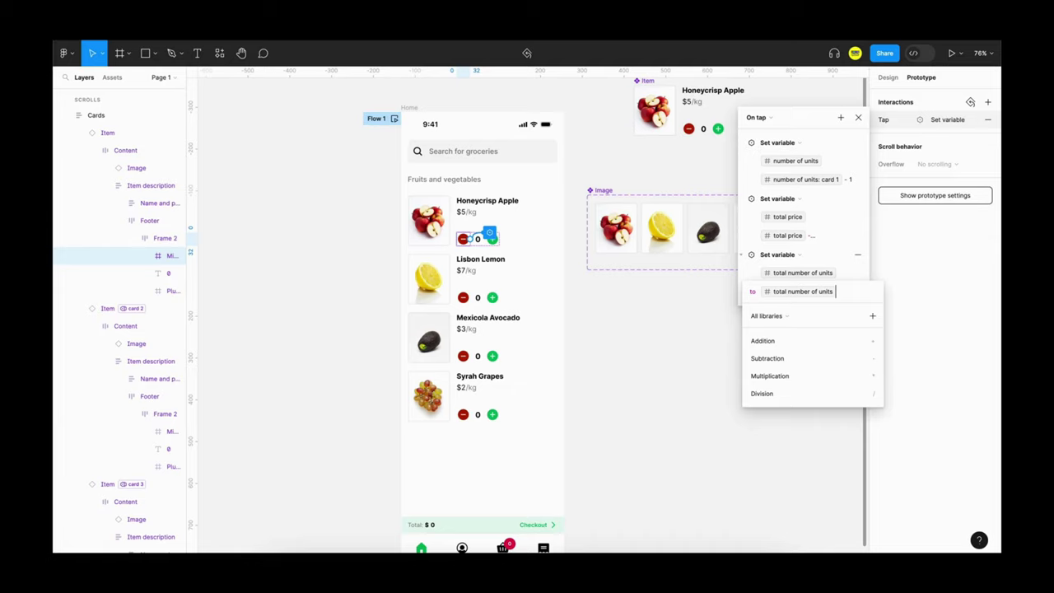
type("- 1")
key("Return")
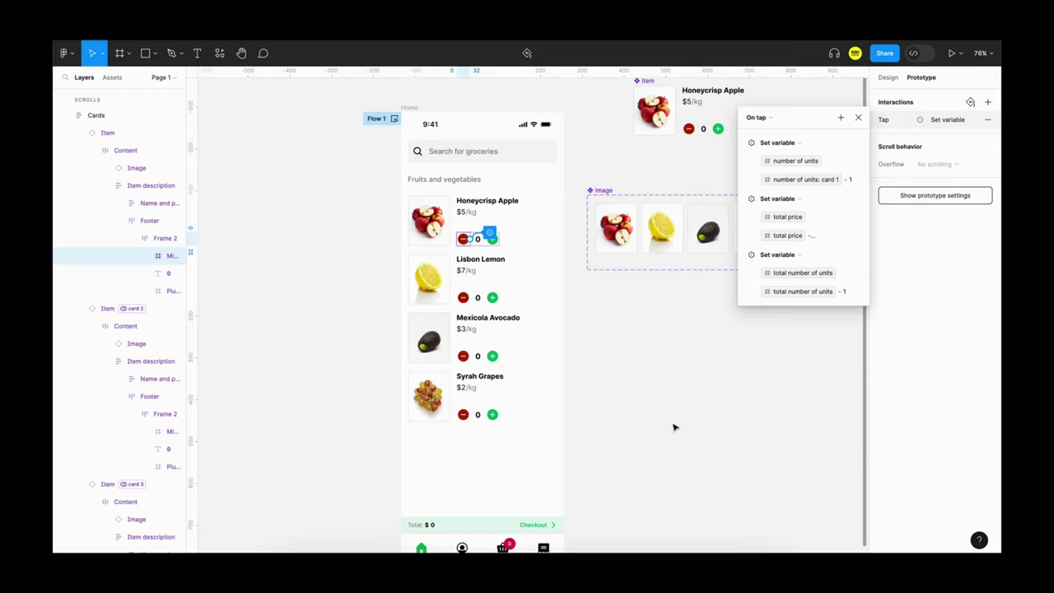
left_click(674, 427)
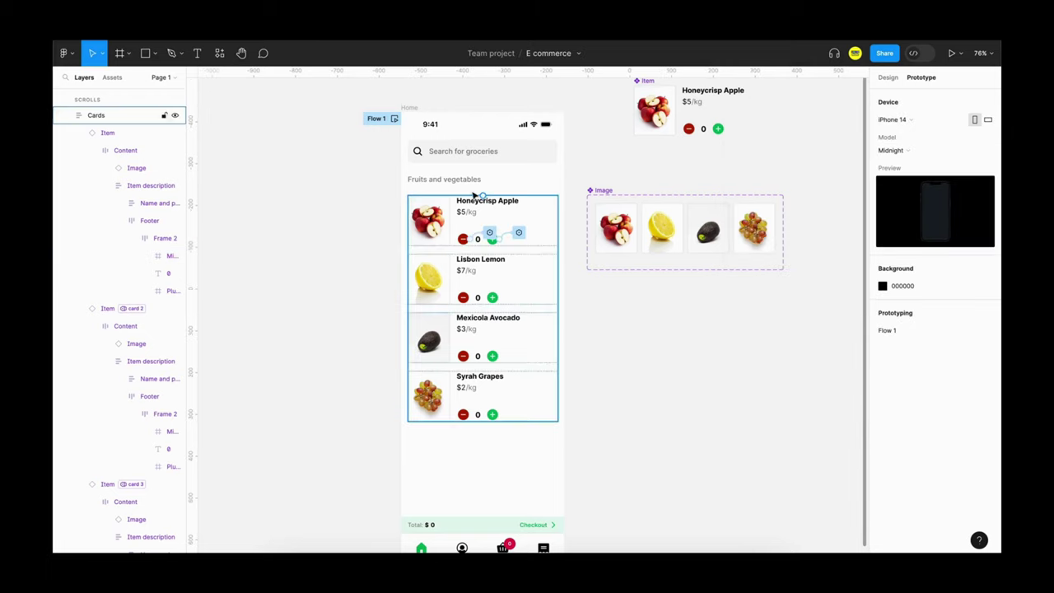
left_click(394, 118)
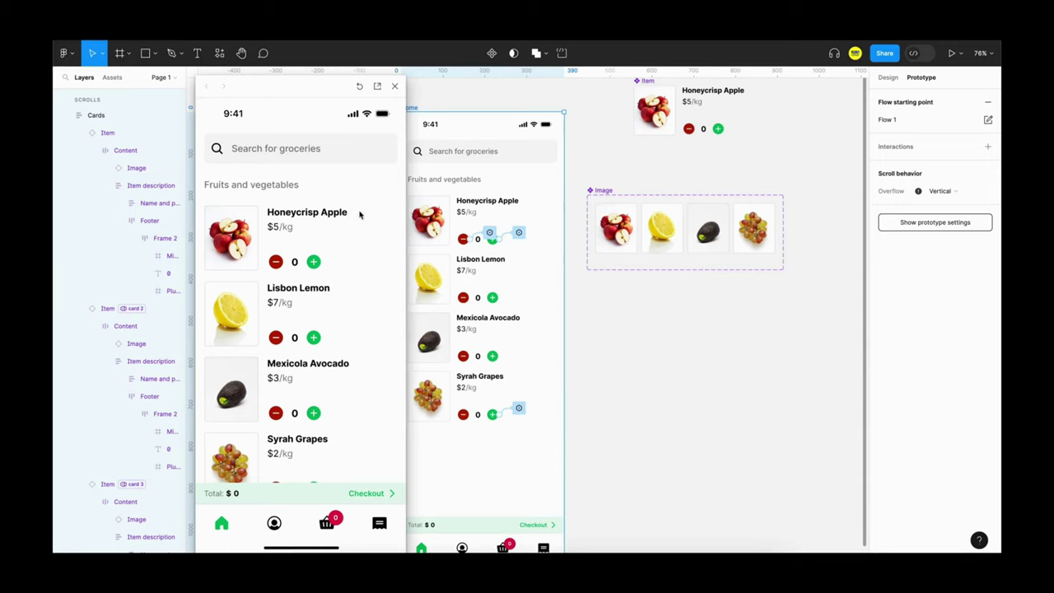
left_click(278, 267)
left_click(277, 265)
left_click(277, 265)
left_click(277, 265)
left_click(277, 265)
left_click(277, 265)
left_click(394, 85)
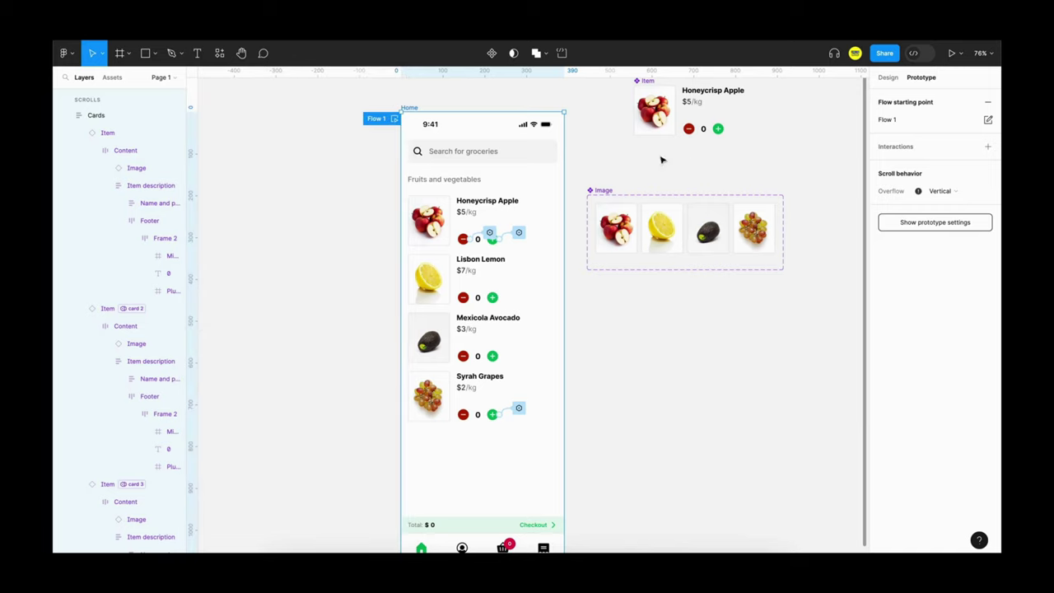
left_click(490, 235)
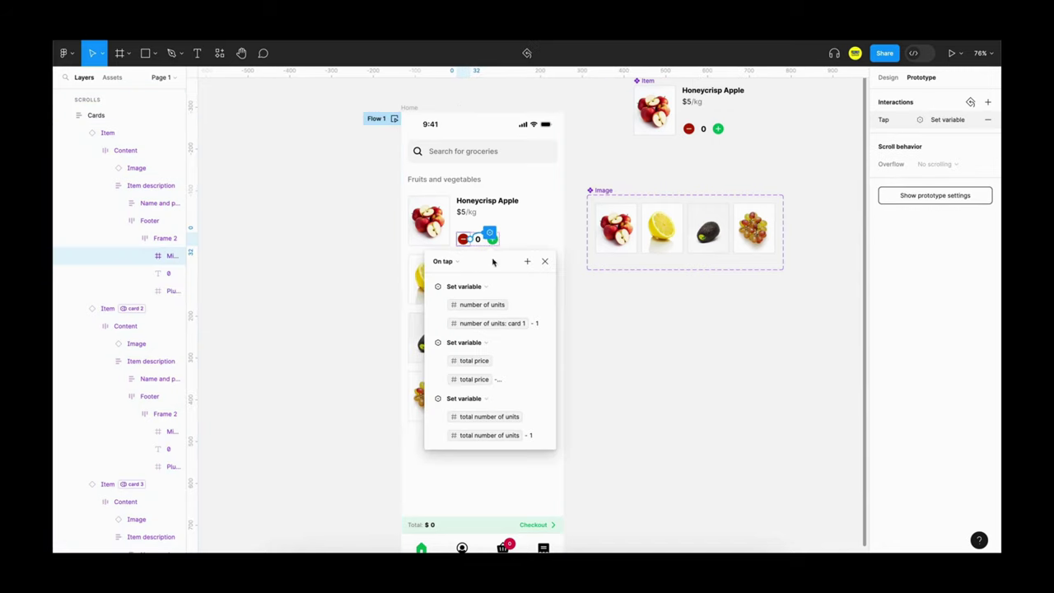
Step: Add a Conditional to the minus tap with condition 'number of units: card 1 > 0'
left_click(526, 262)
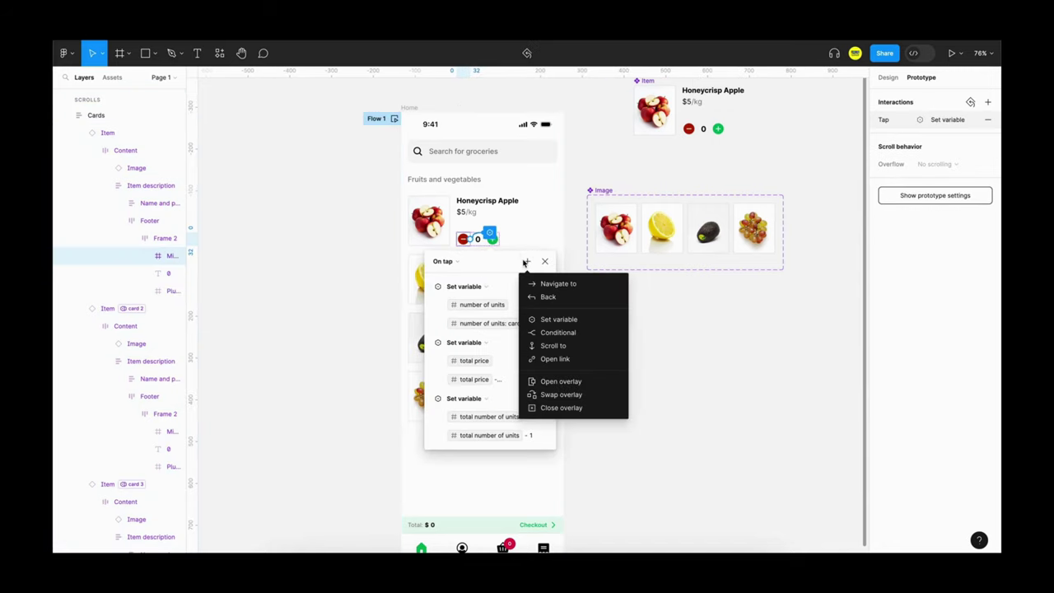
left_click(554, 332)
left_click(453, 477)
type("num")
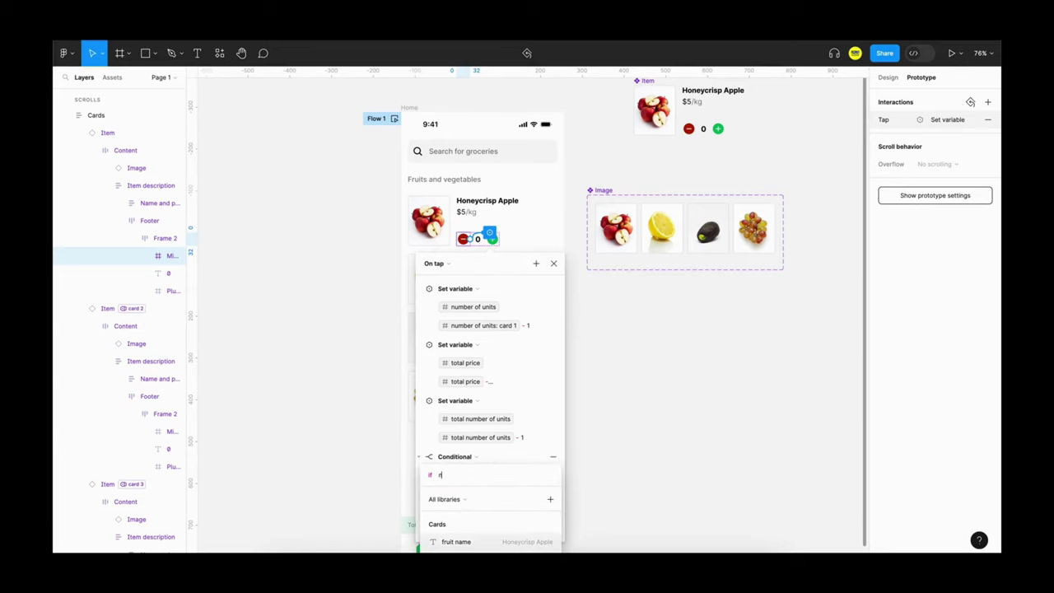
key("Return")
type(">0")
key("Return")
scroll(458, 483, "down", 3)
left_click(513, 373)
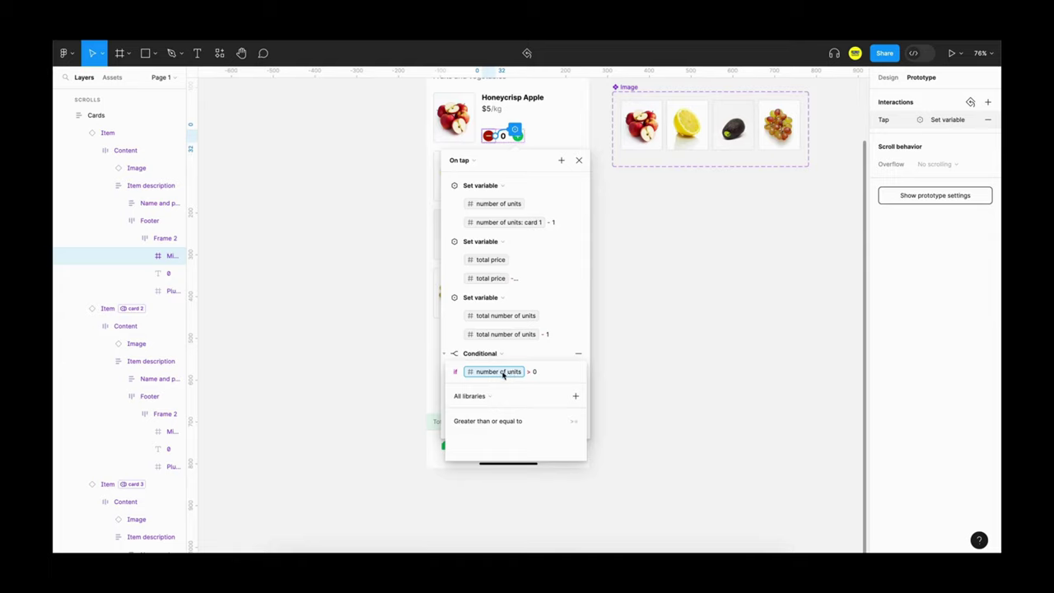
left_click(512, 376)
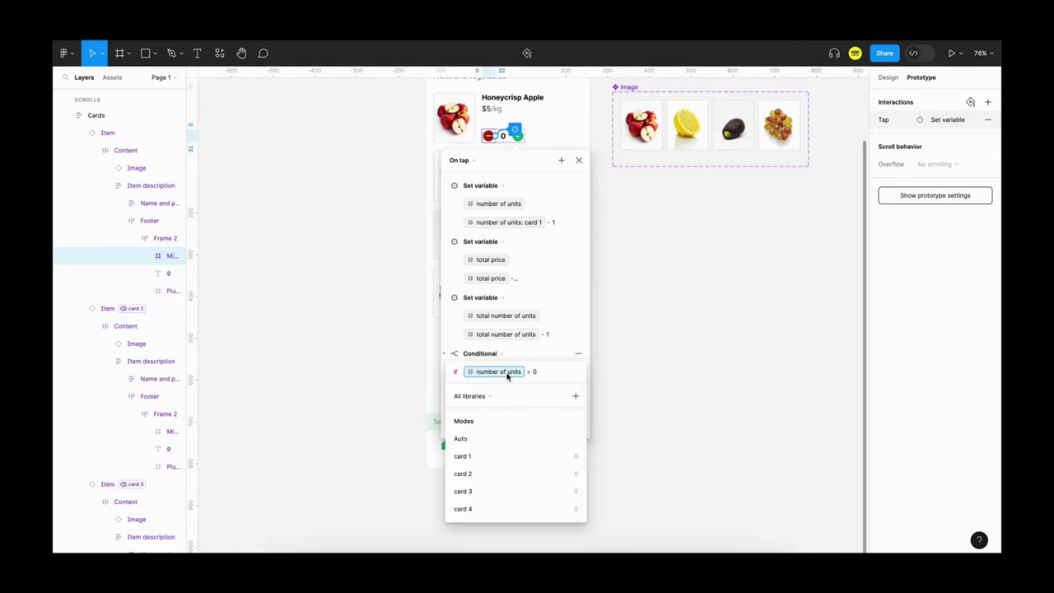
left_click(471, 459)
left_click(445, 356)
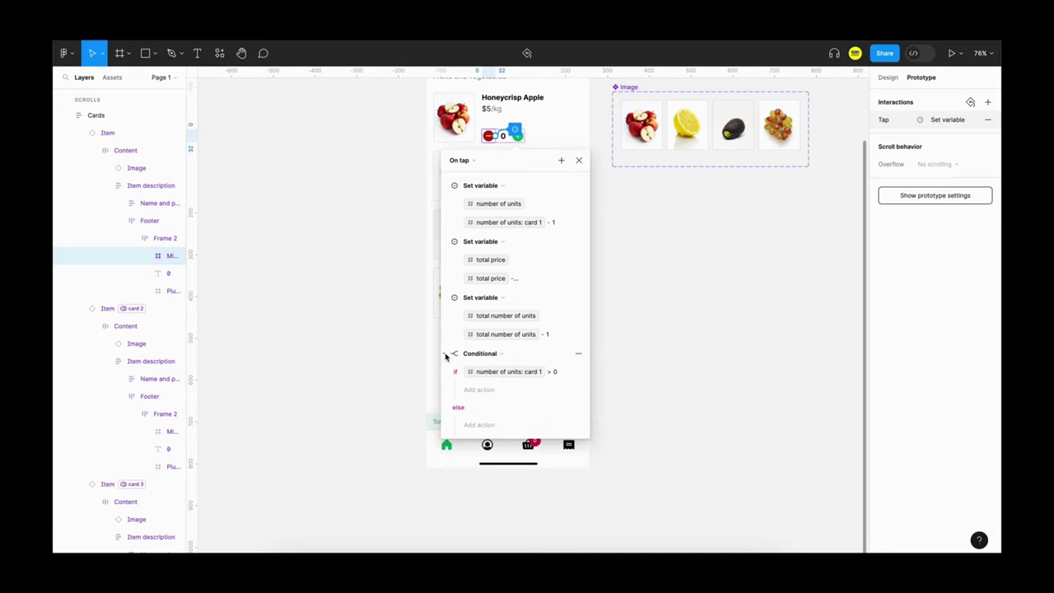
left_click(453, 354)
Step: Move the conditional to the top and nest all three Set variable actions in its If branch
left_click_drag(460, 356, 466, 180)
left_click(446, 204)
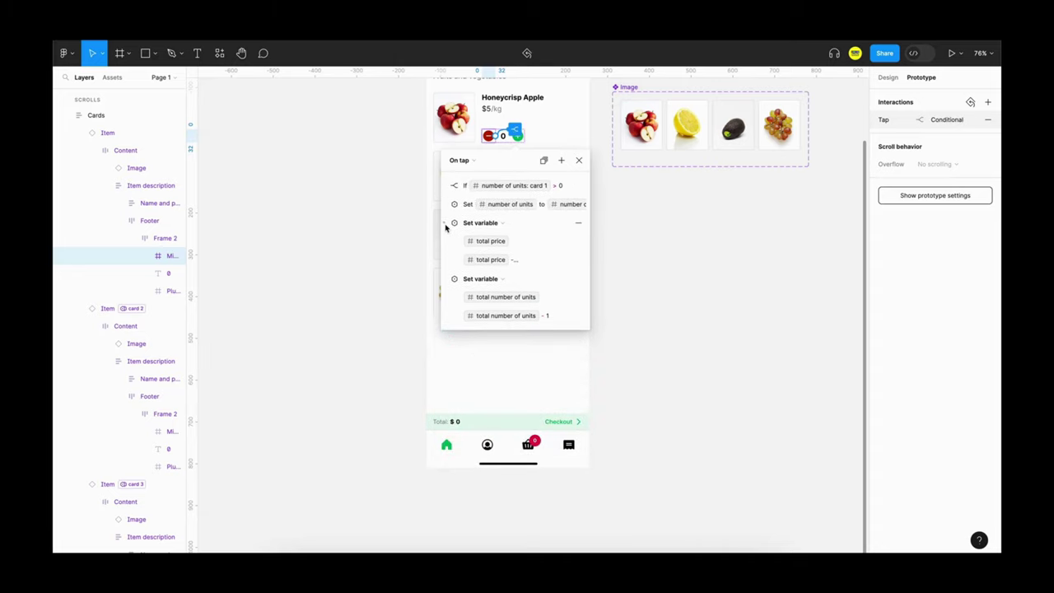
left_click(444, 223)
left_click(445, 241)
left_click_drag(456, 205, 476, 191)
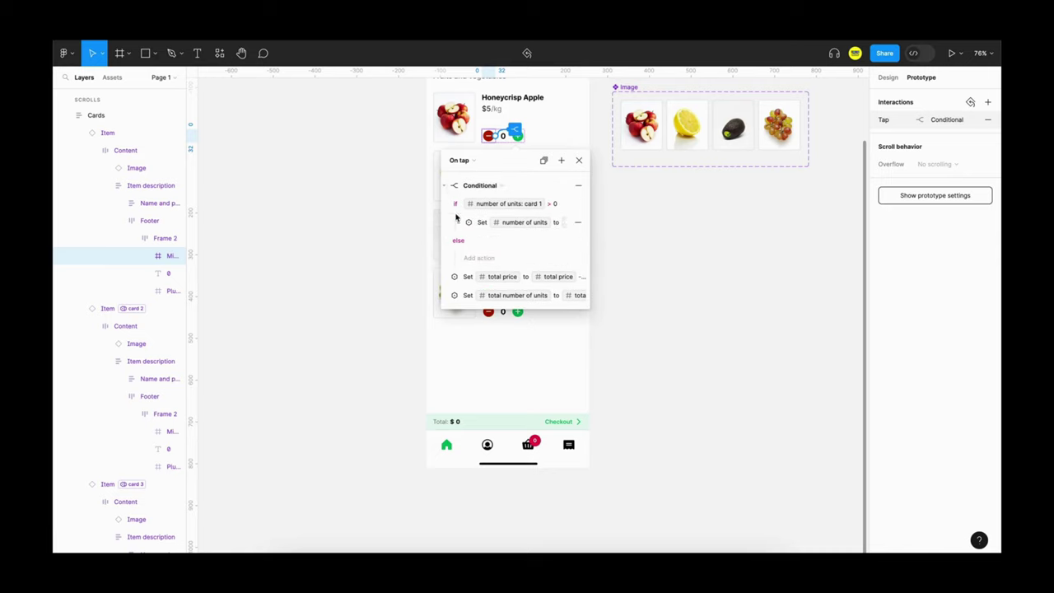
left_click_drag(453, 278, 480, 214)
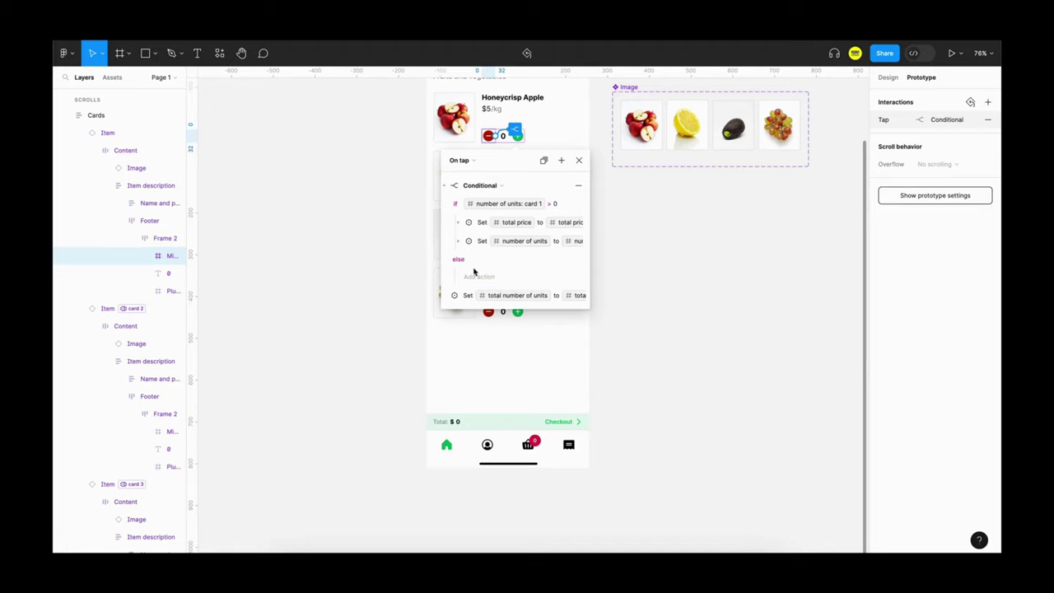
left_click_drag(458, 297, 484, 212)
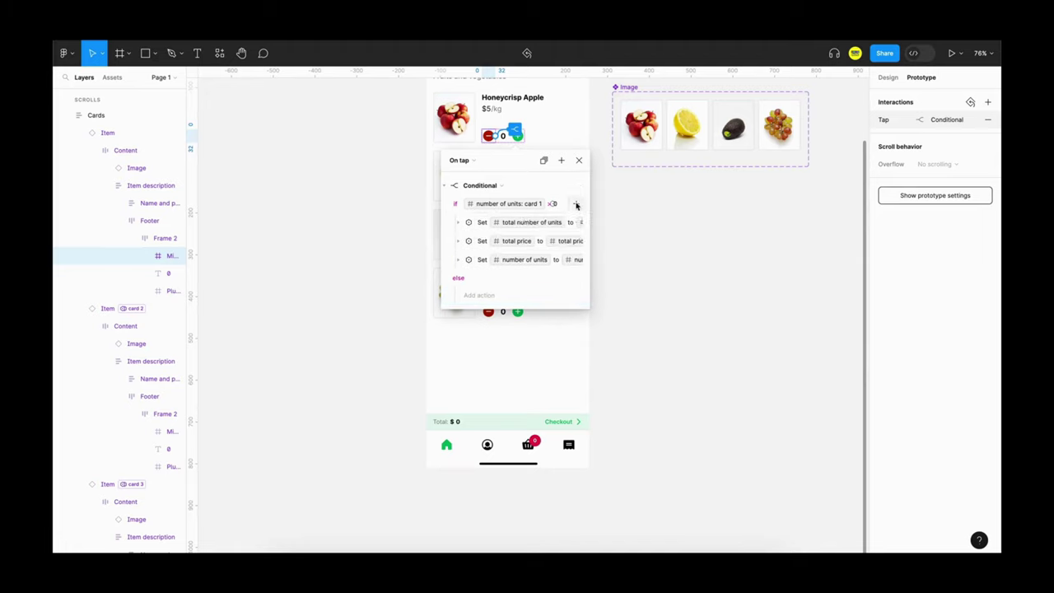
left_click(579, 161)
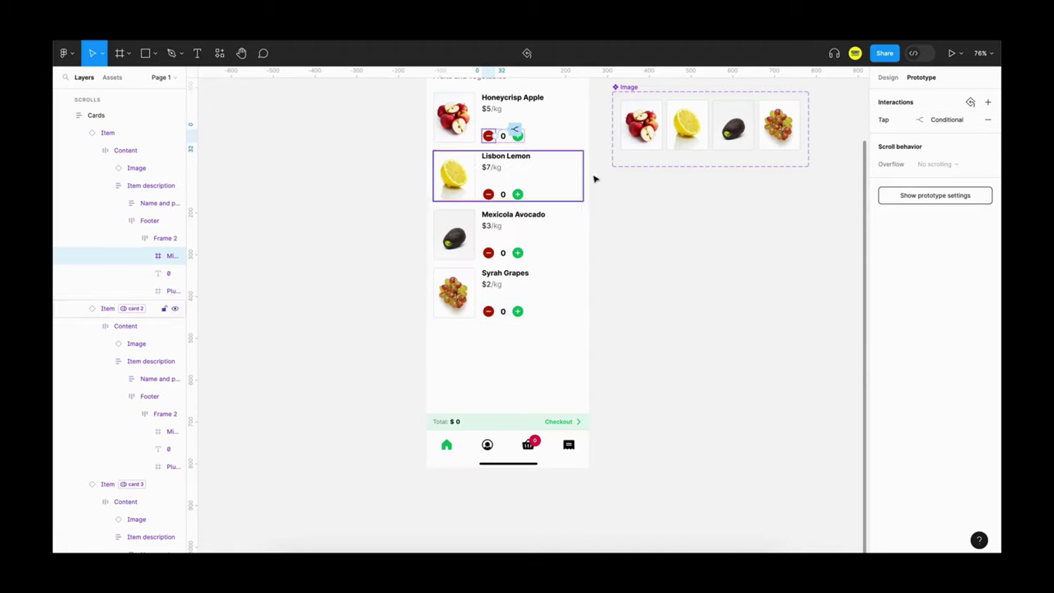
Step: Zoom out on the canvas and launch the Flow 1 prototype preview
left_click(612, 217)
scroll(612, 217, "up", 1)
scroll(612, 217, "left", 1)
scroll(612, 217, "down", 3)
scroll(612, 217, "up", 1)
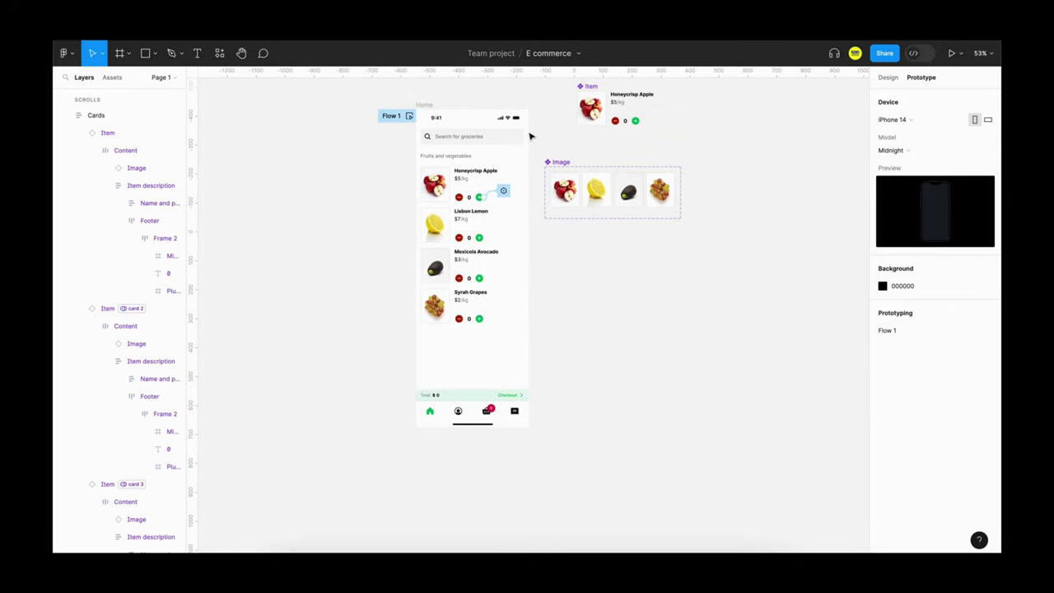
left_click(407, 116)
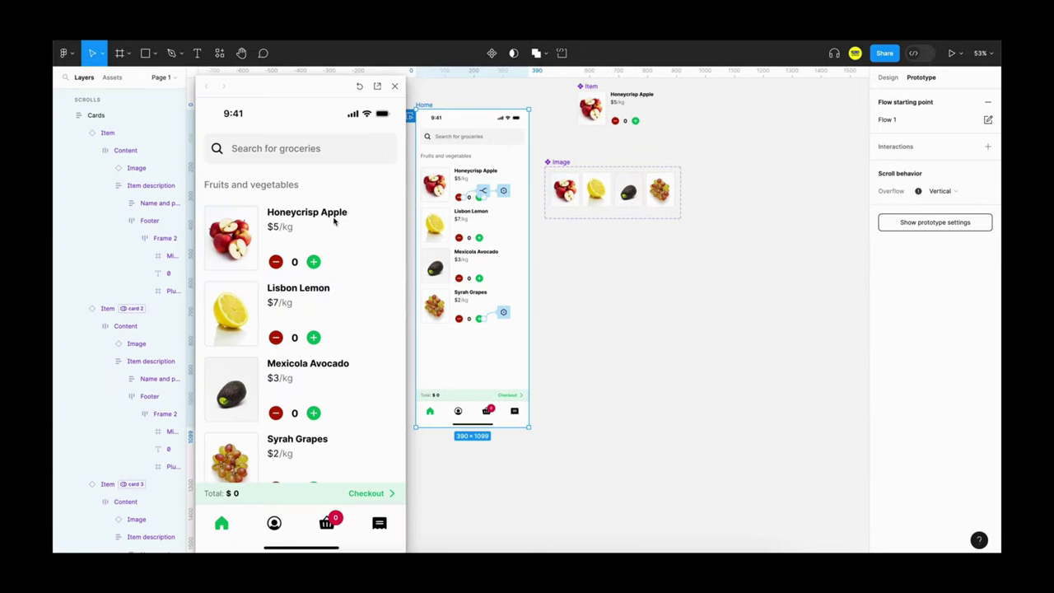
Step: Add two Honeycrisp Apples, remove both, then reopen the minus button's tap interaction
left_click(314, 262)
left_click(314, 262)
left_click(276, 262)
left_click(275, 262)
left_click(396, 86)
left_click(484, 191)
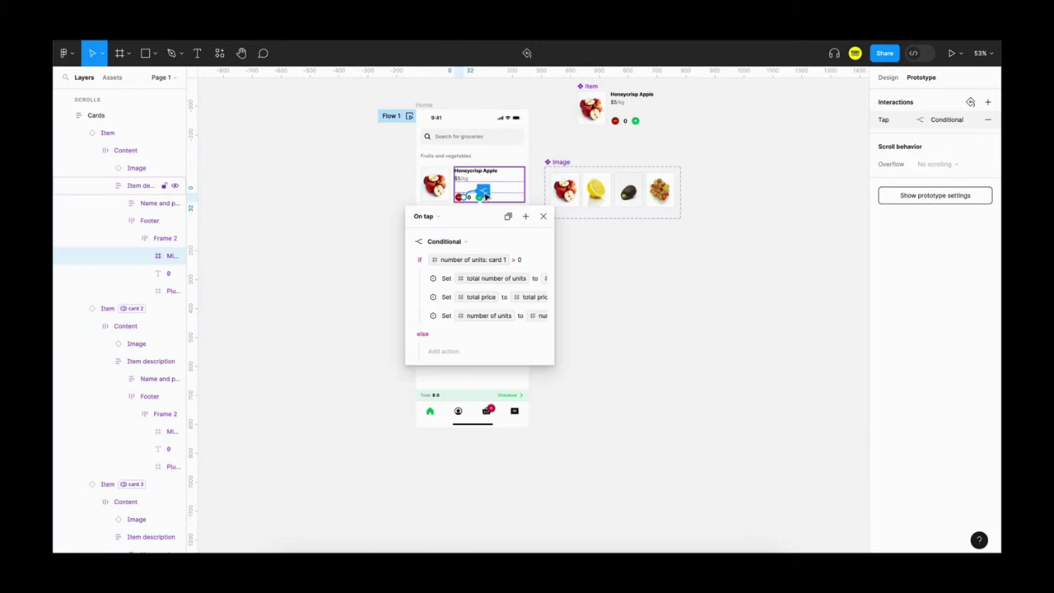
Step: Review the 'total price - price per unit: card 1' action and relaunch the prototype preview
left_click(462, 297)
left_click(477, 335)
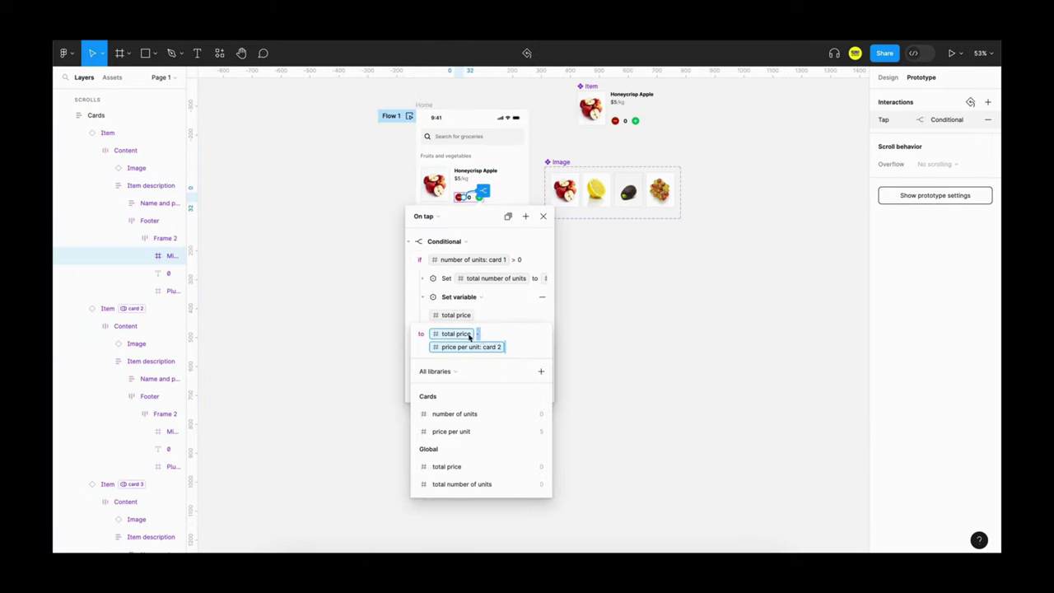
left_click(578, 332)
left_click(578, 332)
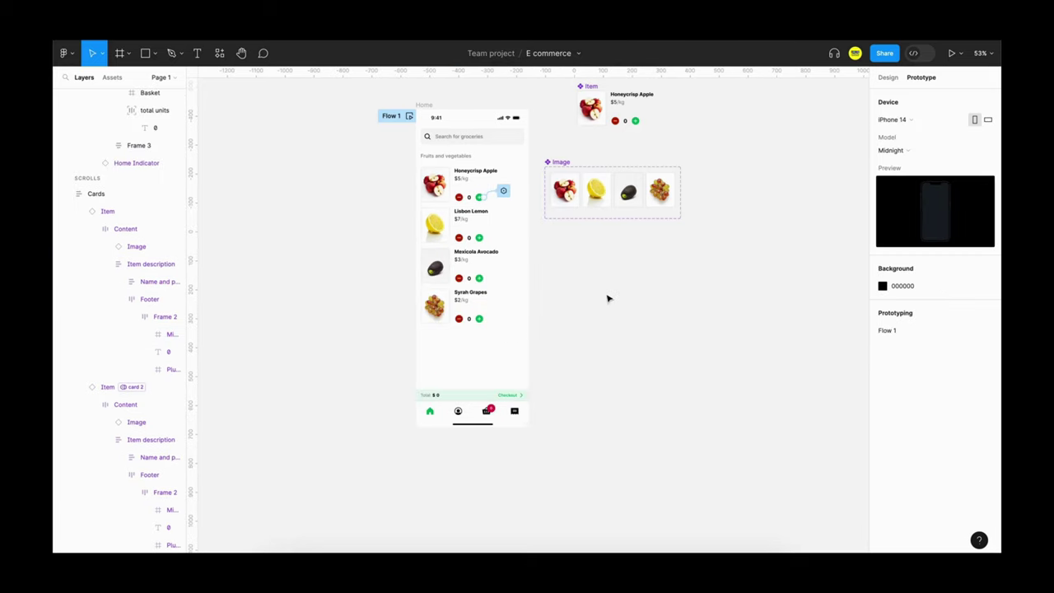
left_click(409, 115)
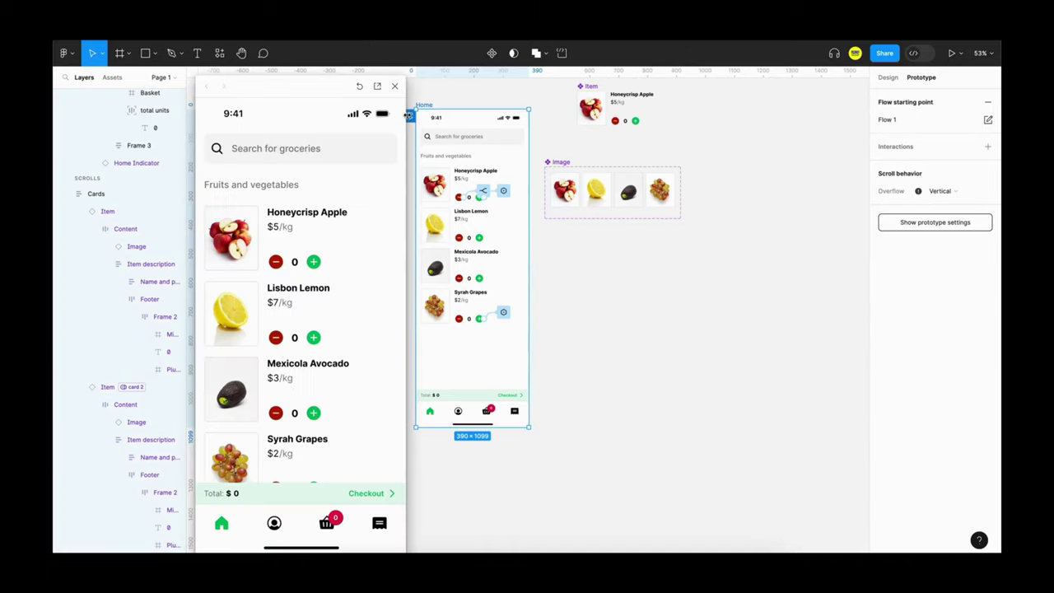
Step: Add two Honeycrisp Apples in the preview, then remove one to leave 1 unit
left_click(313, 268)
left_click(314, 268)
left_click(276, 263)
Step: Select the Cards frame and bring up the Mexicola Avocado minus button's On tap interaction
left_click(469, 205)
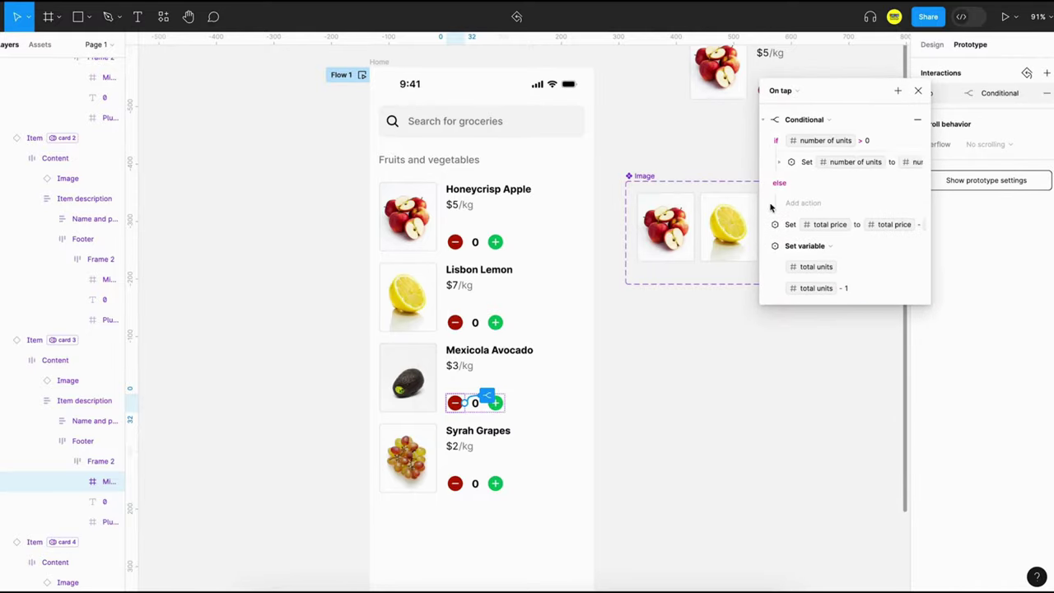
left_click(879, 90)
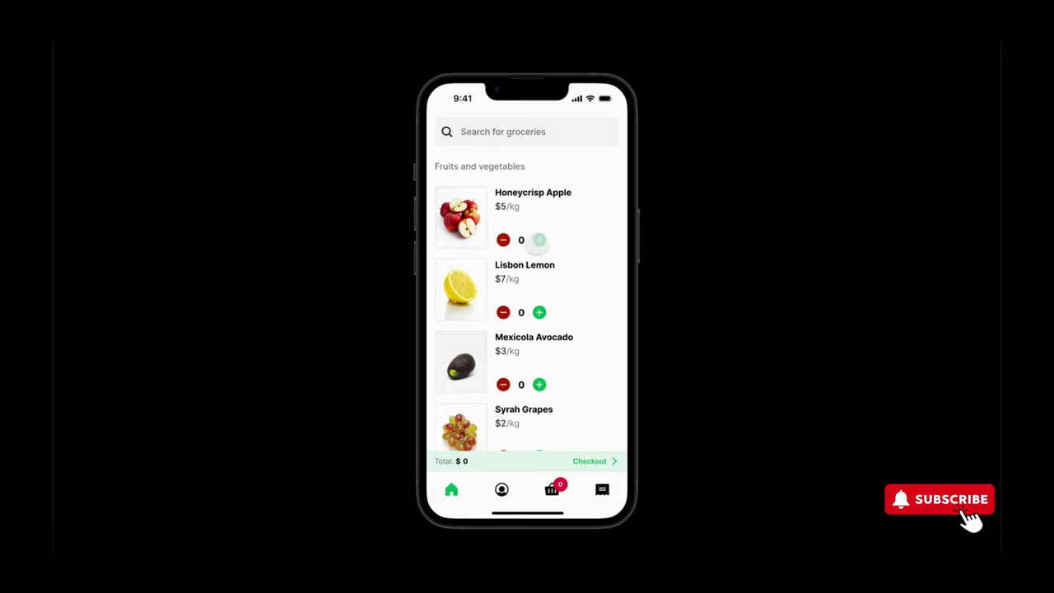
Step: Add several Honeycrisp Apples in the running prototype, then lower the apple count with minus
left_click(542, 240)
double_click(541, 240)
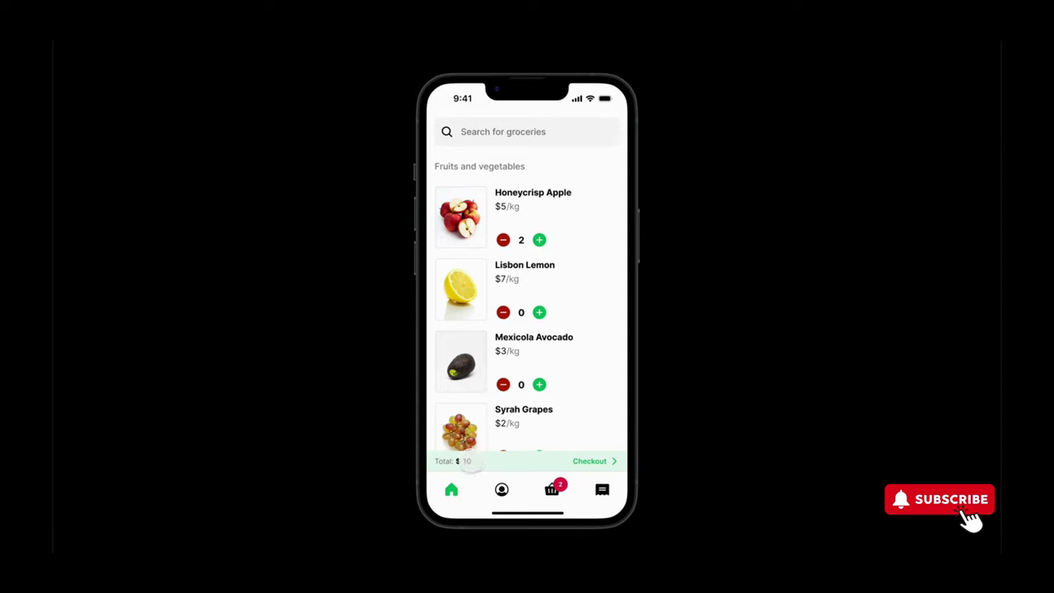
left_click(539, 240)
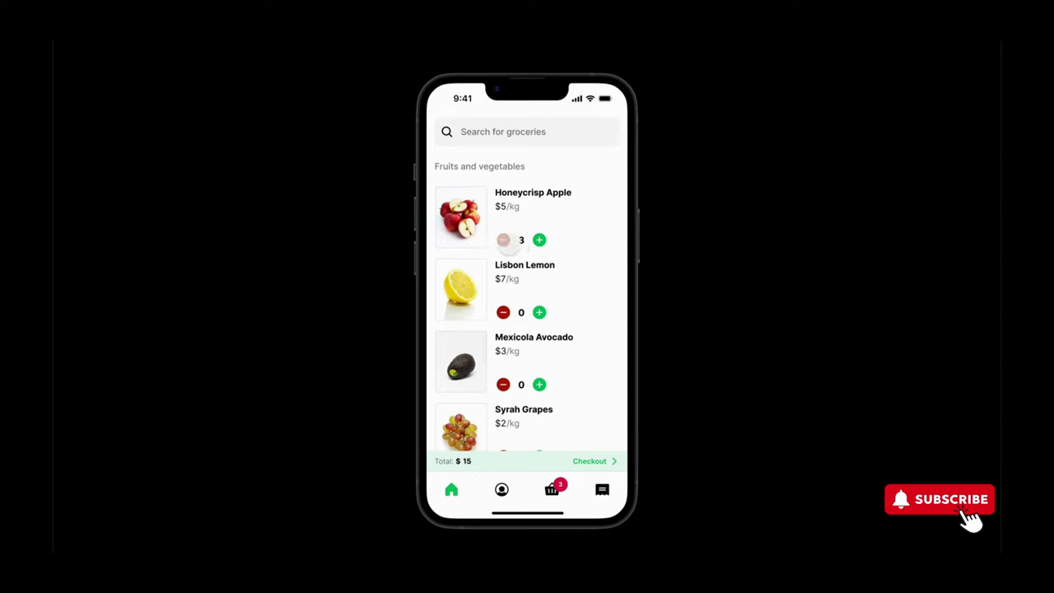
left_click(503, 239)
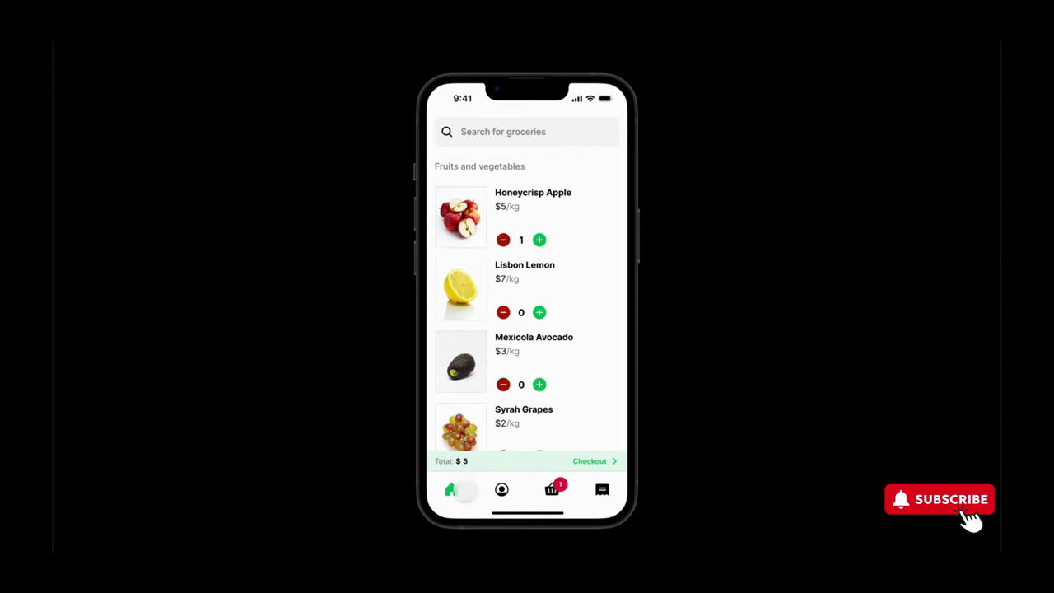
Step: Add one Mexicola Avocado and Syrah Grapes, then remove the avocado, leaving Total $11
scroll(573, 384, "down", 2)
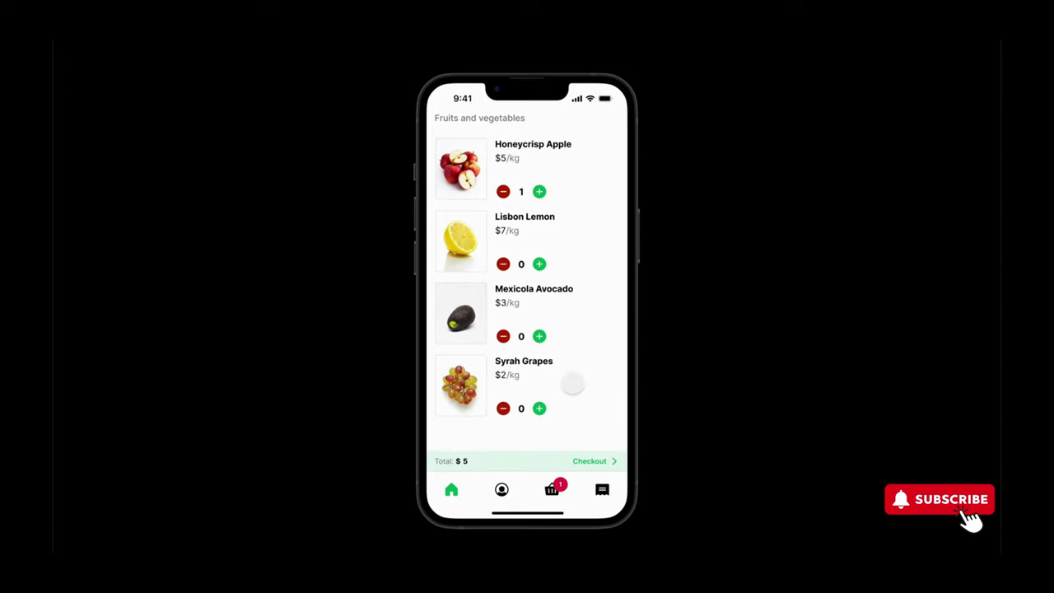
left_click(539, 336)
scroll(523, 426, "down", 2)
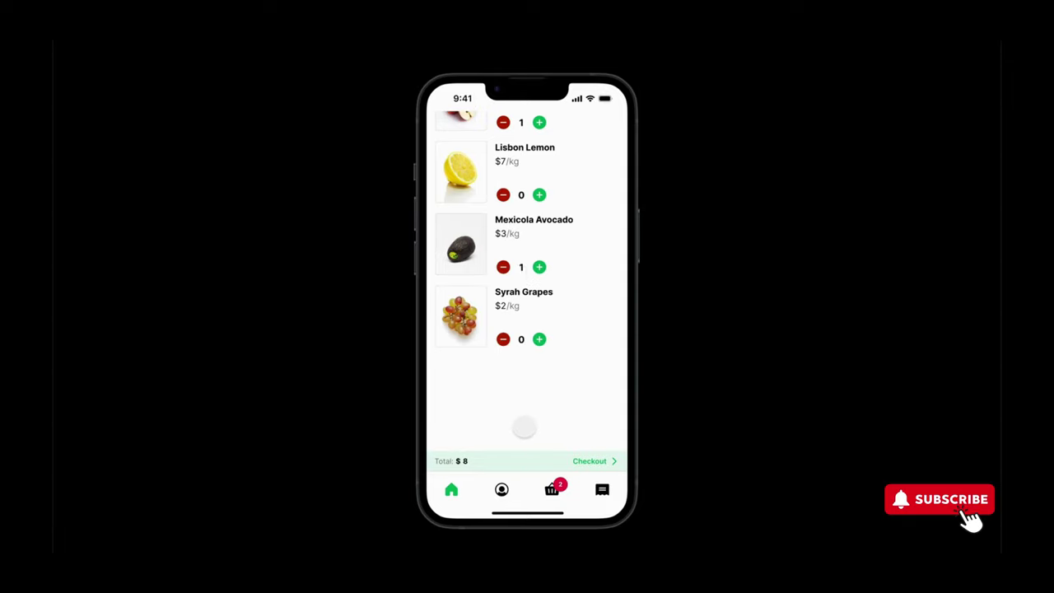
left_click_drag(524, 427, 465, 457)
left_click(540, 407)
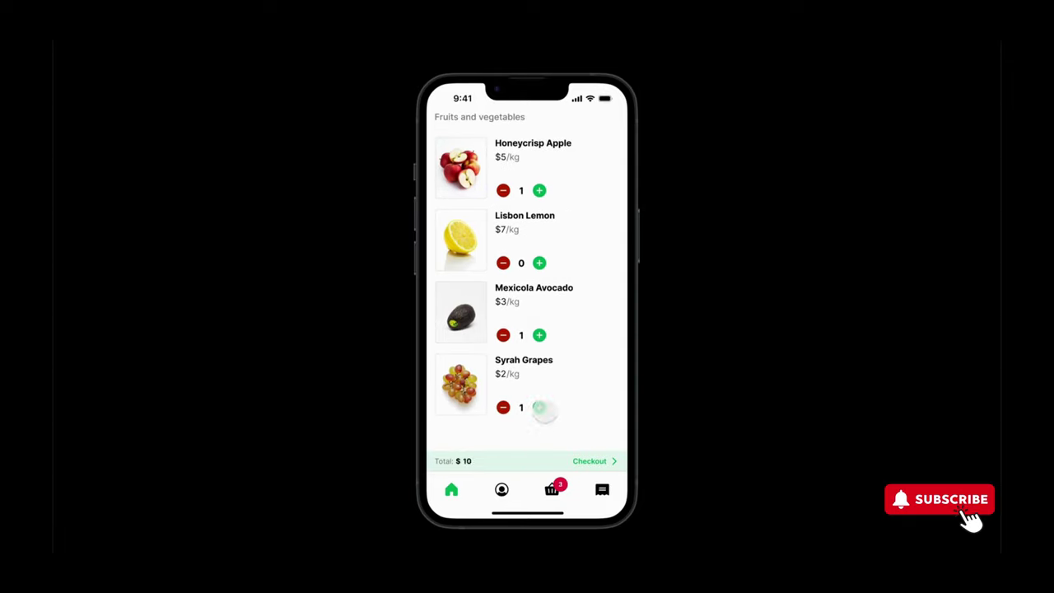
left_click(503, 335)
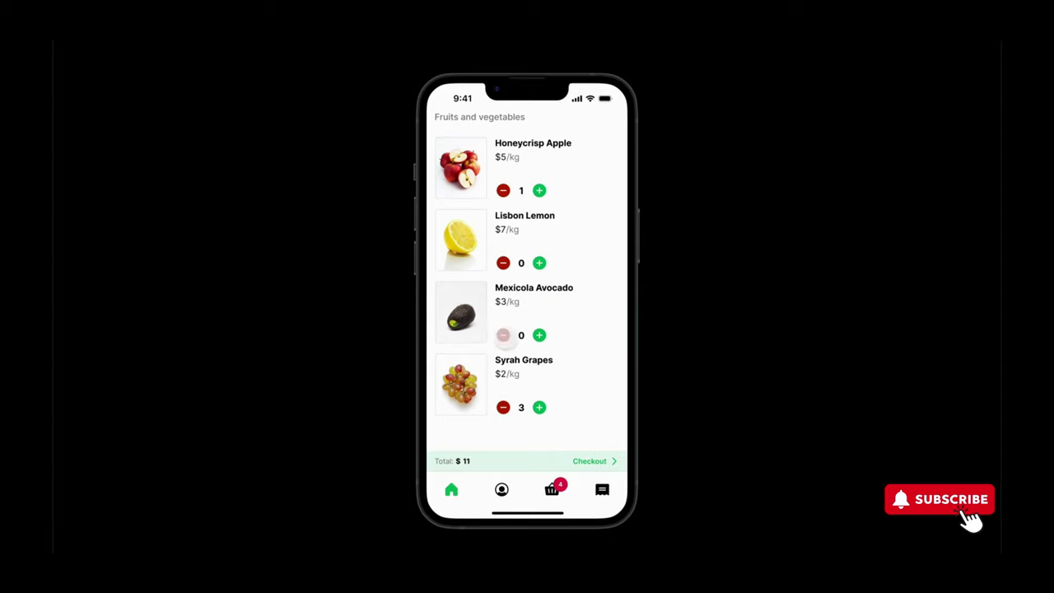